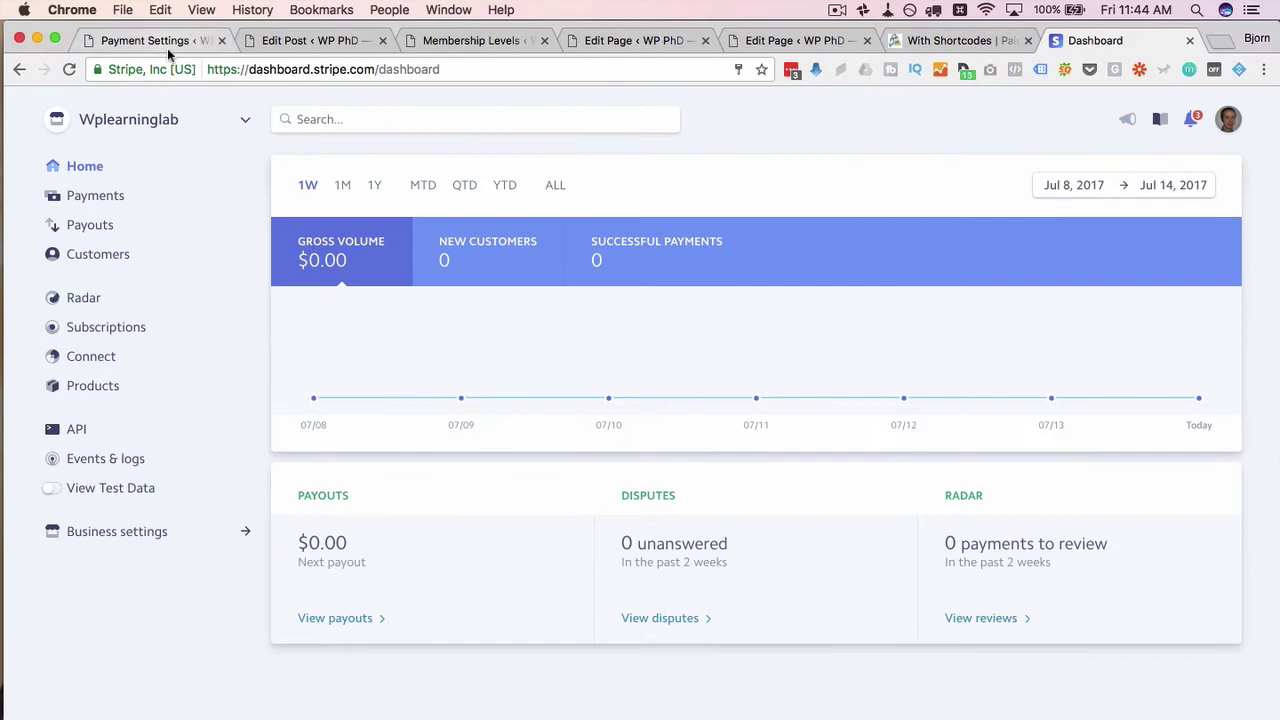
click(150, 40)
scroll(330, 510, down, 1)
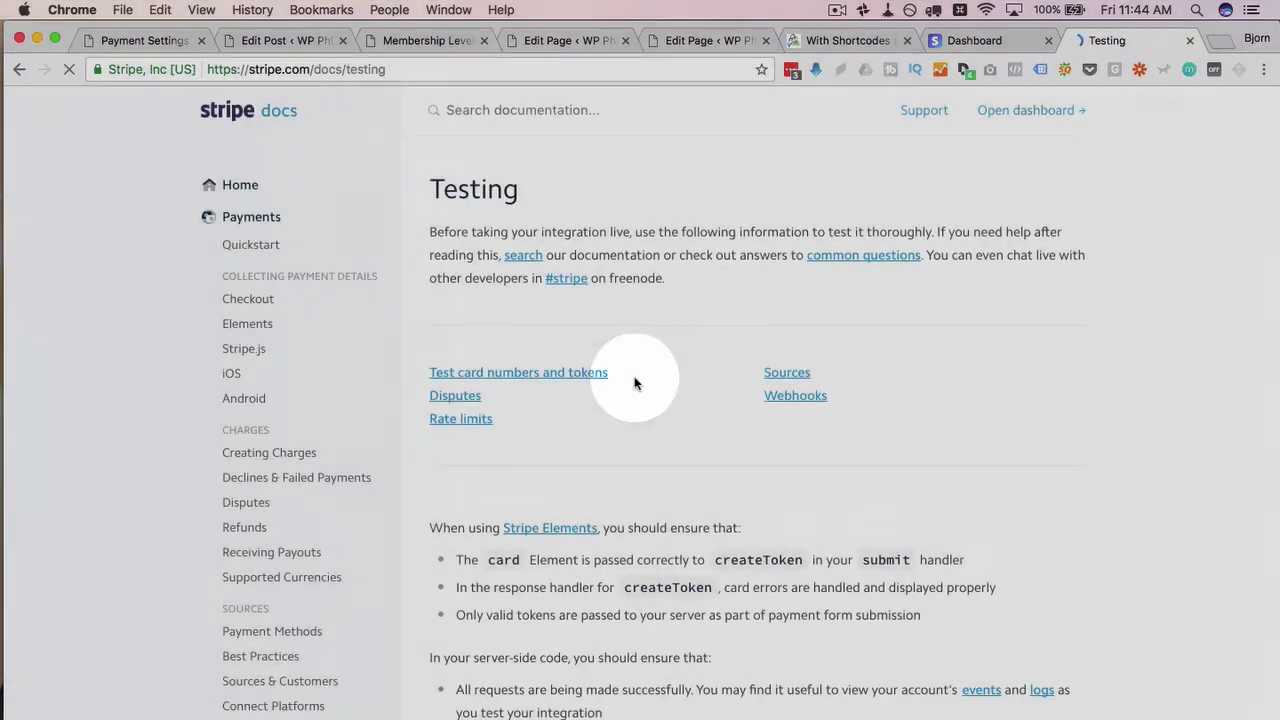
scroll(466, 523, down, 6)
scroll(470, 523, down, 4)
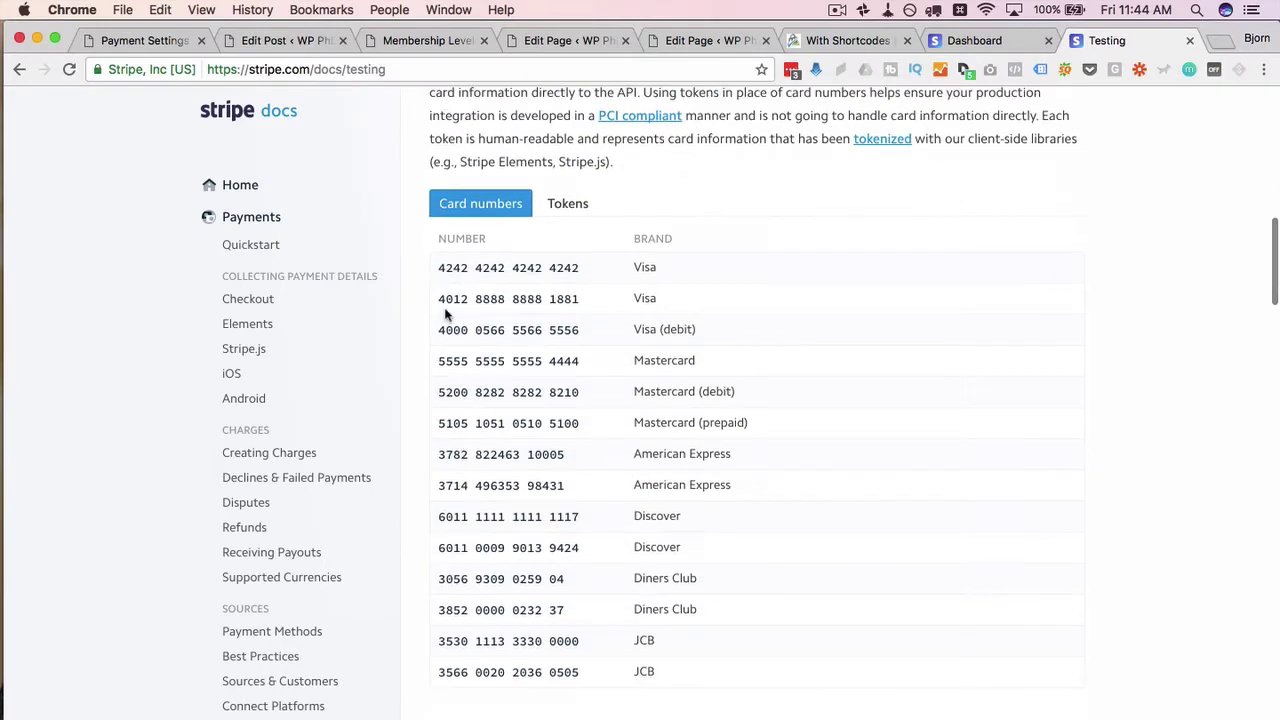
drag(438, 267, 579, 266)
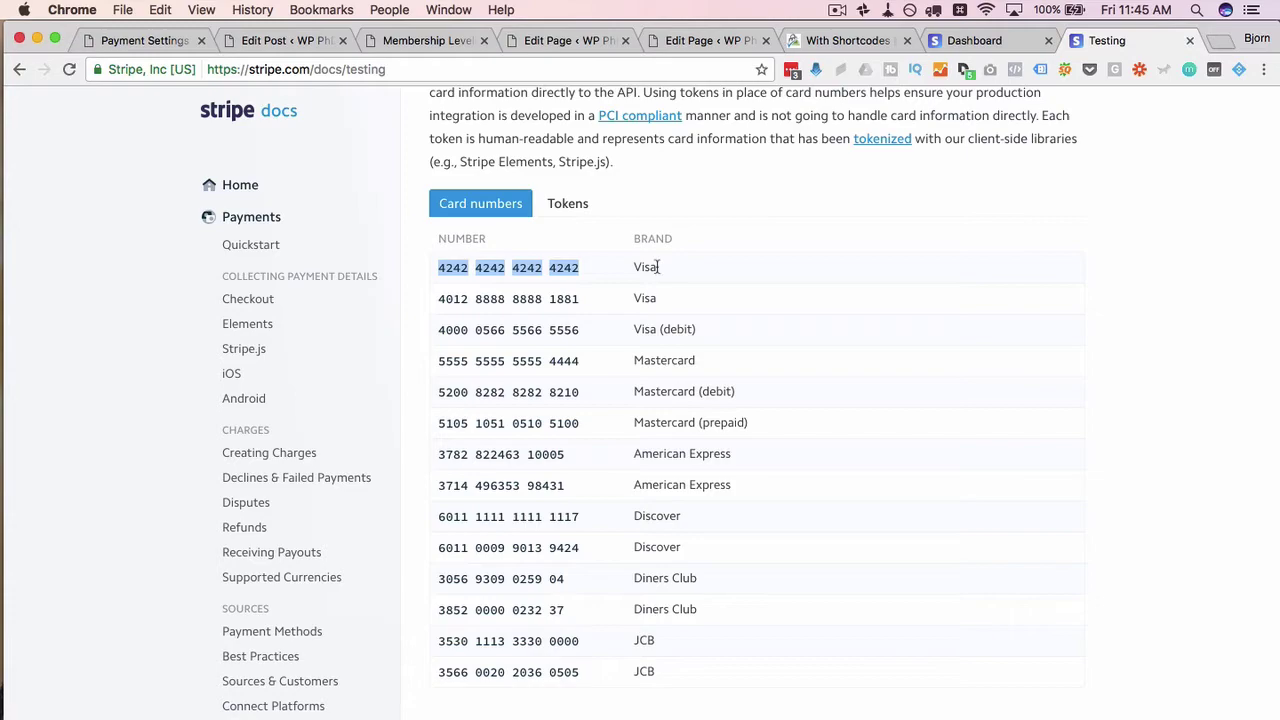
drag(578, 268, 439, 268)
right_click(453, 268)
click(470, 304)
- Choose the Platinum level and paste the 4242 test card into Card Number
key(super+Tab)
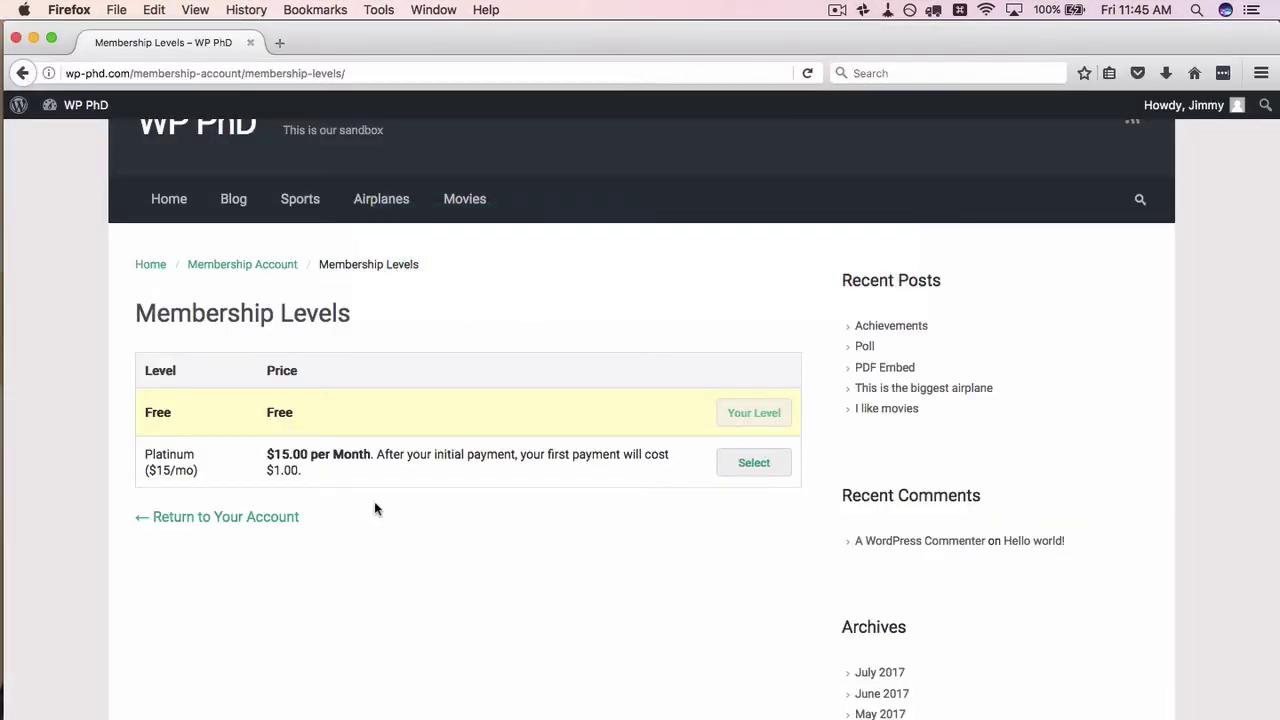
scroll(372, 586, down, 1)
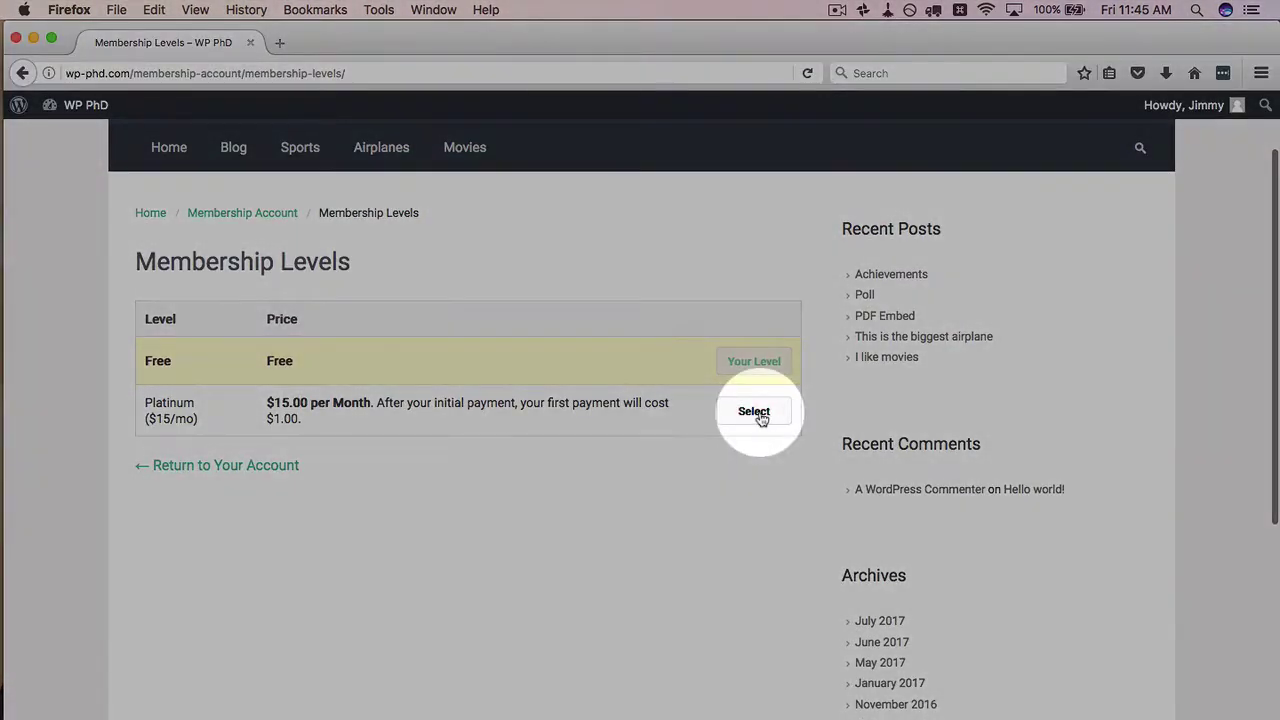
click(758, 417)
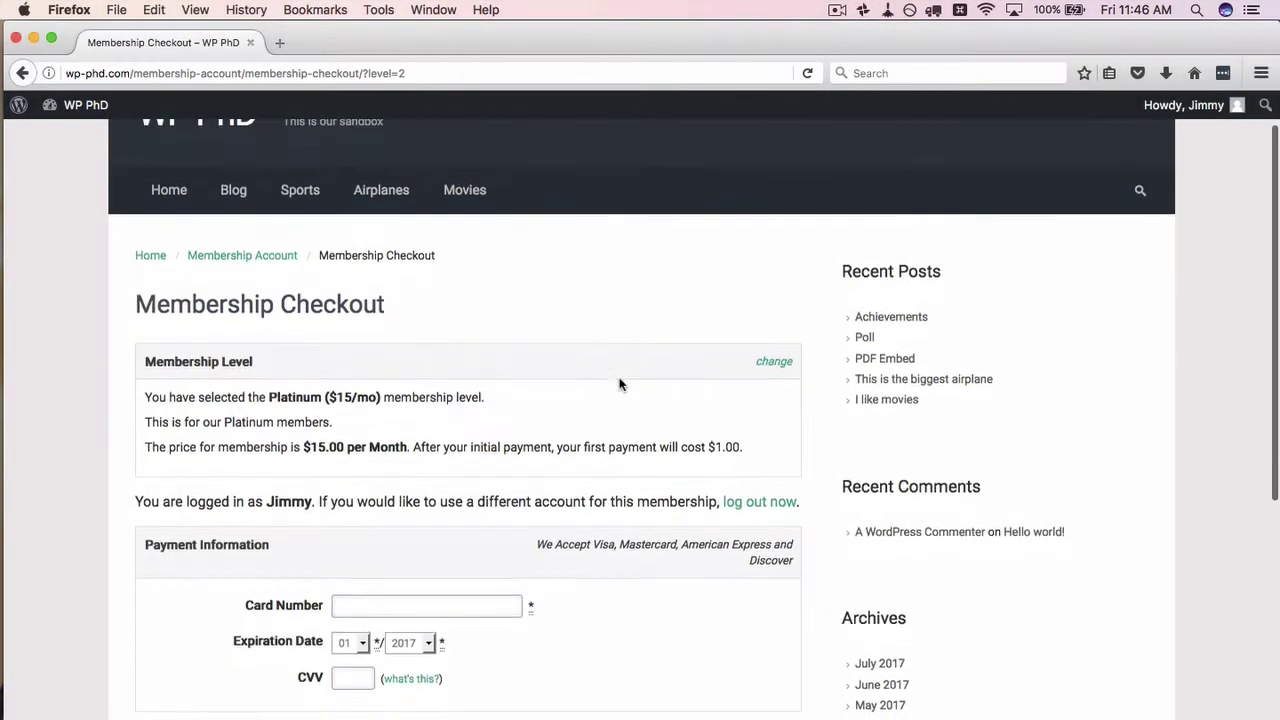
scroll(620, 380, down, 5)
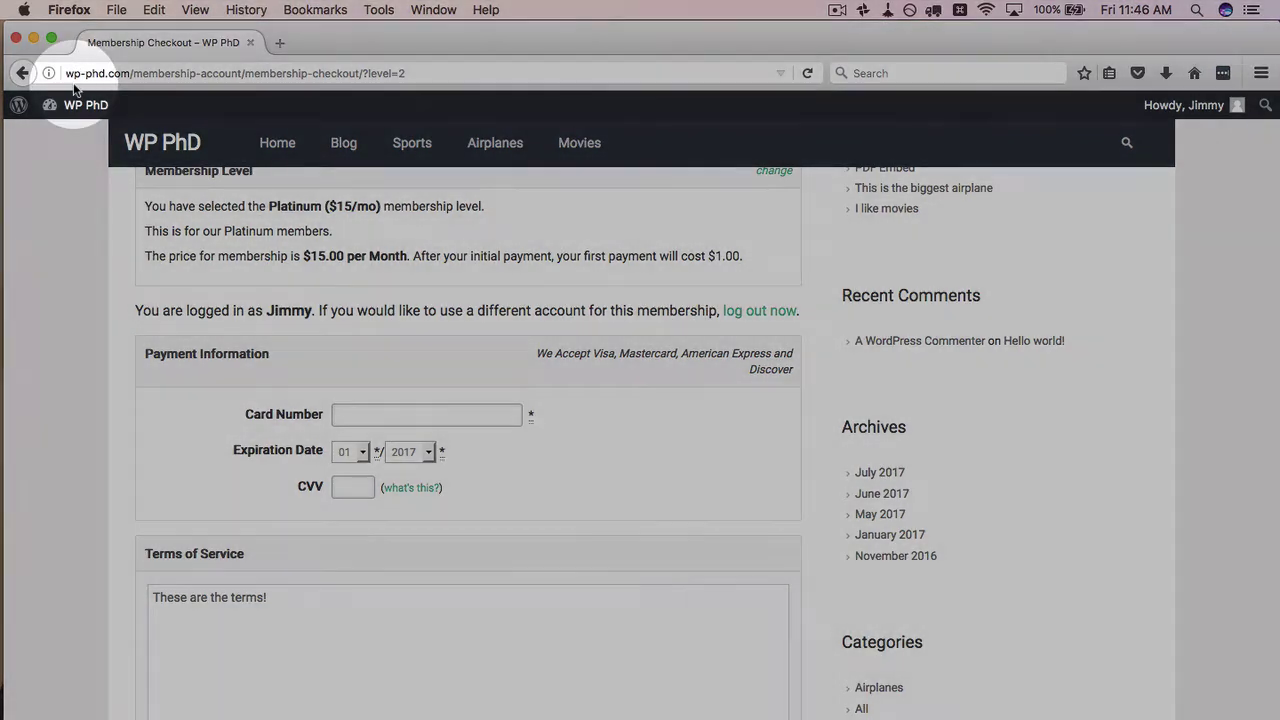
scroll(187, 309, down, 2)
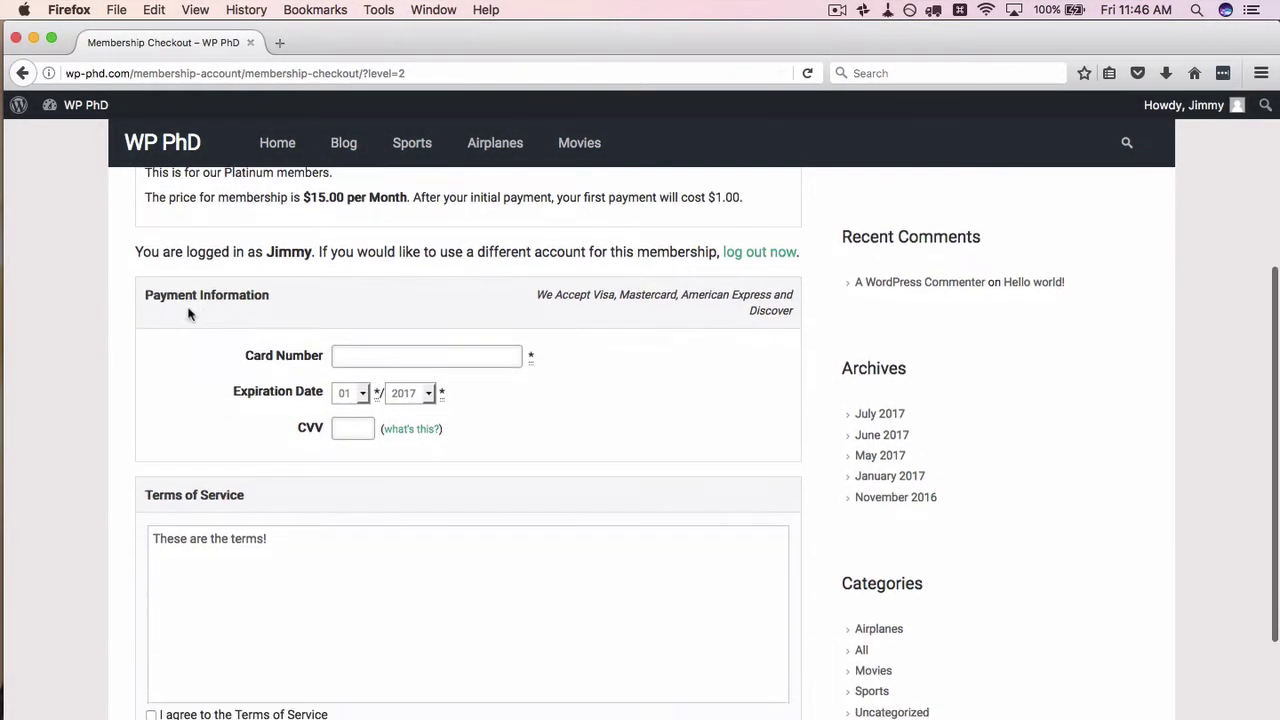
click(403, 357)
key(super+v)
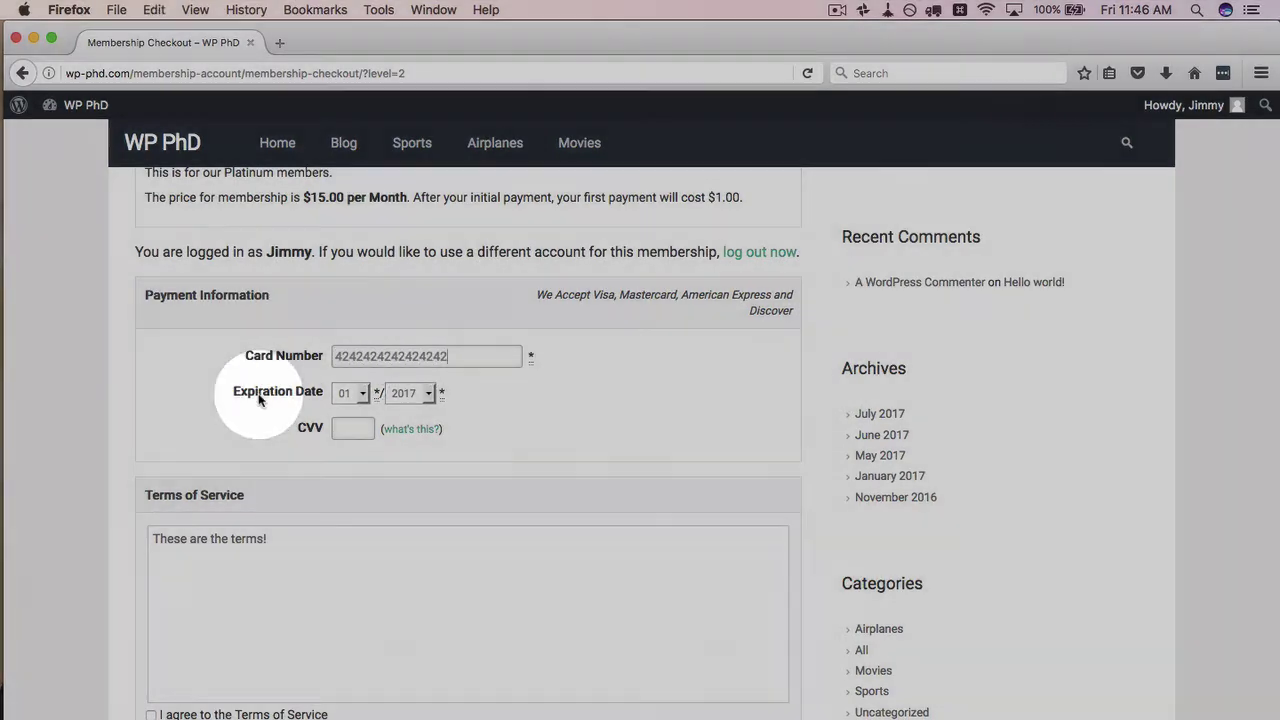
- Set expiry month 10, enter the CVV, accept the Terms of Service and submit checkout
scroll(258, 401, down, 2)
click(357, 342)
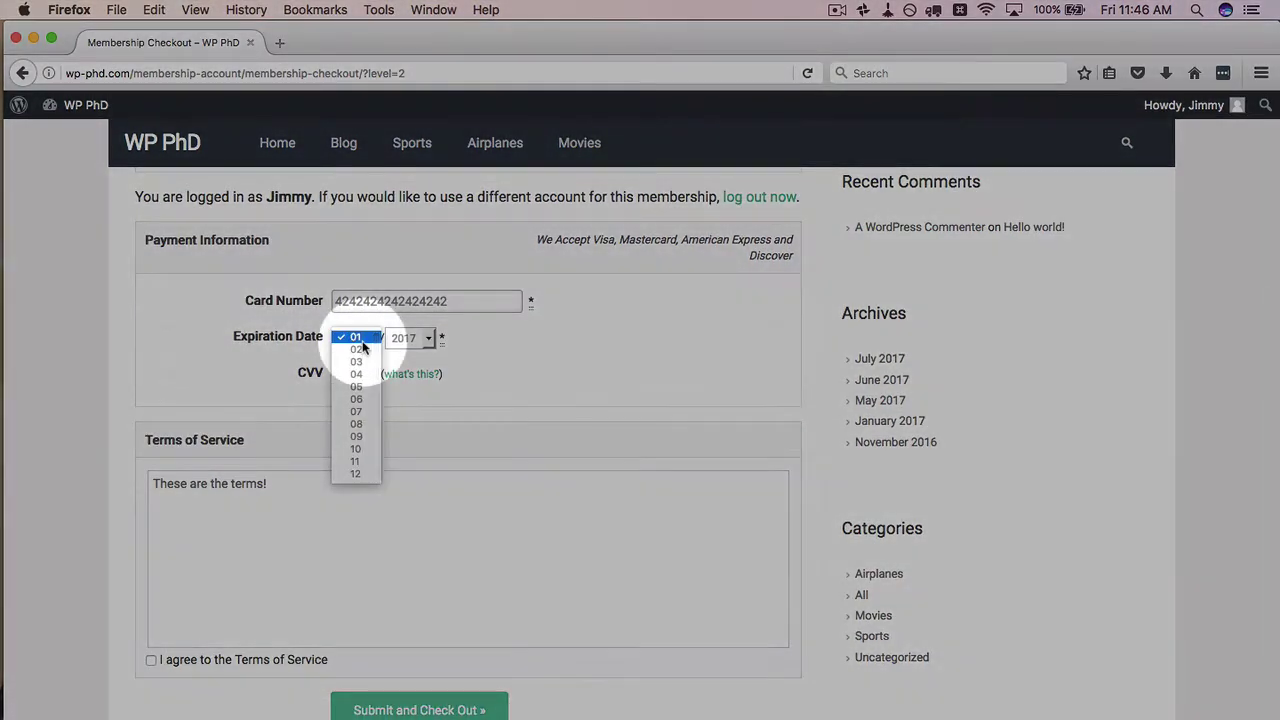
click(375, 450)
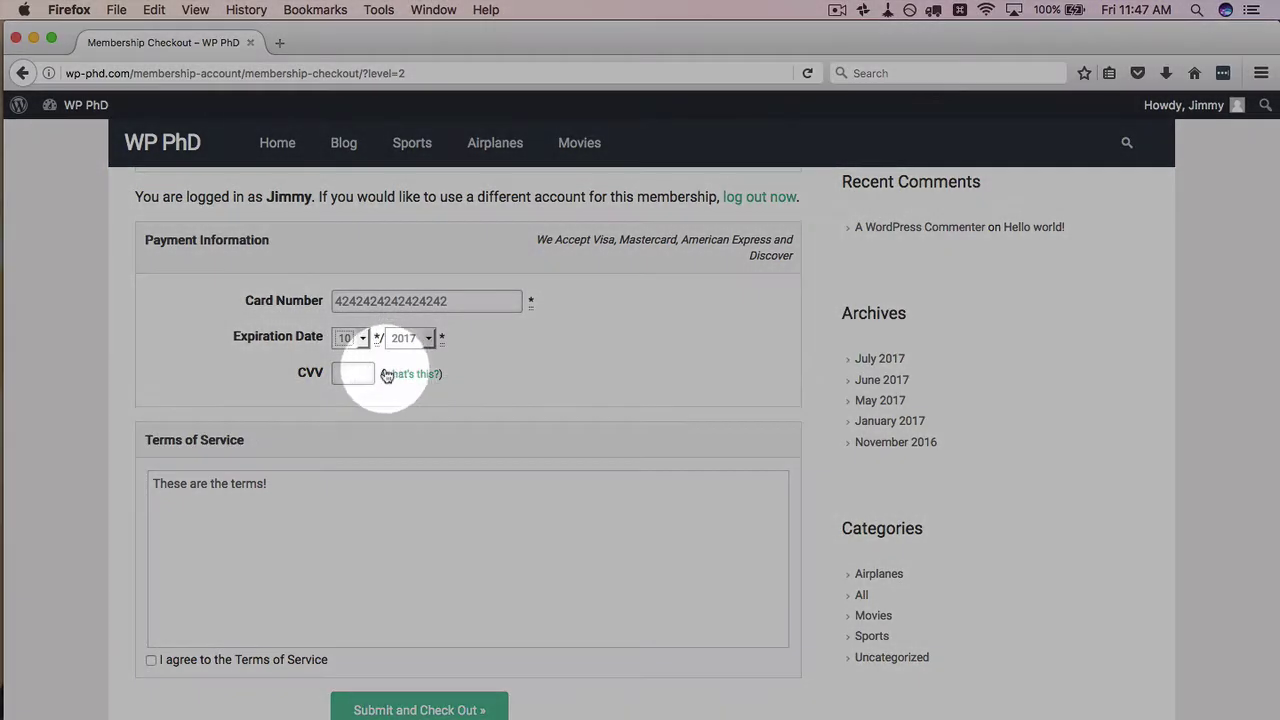
click(351, 372)
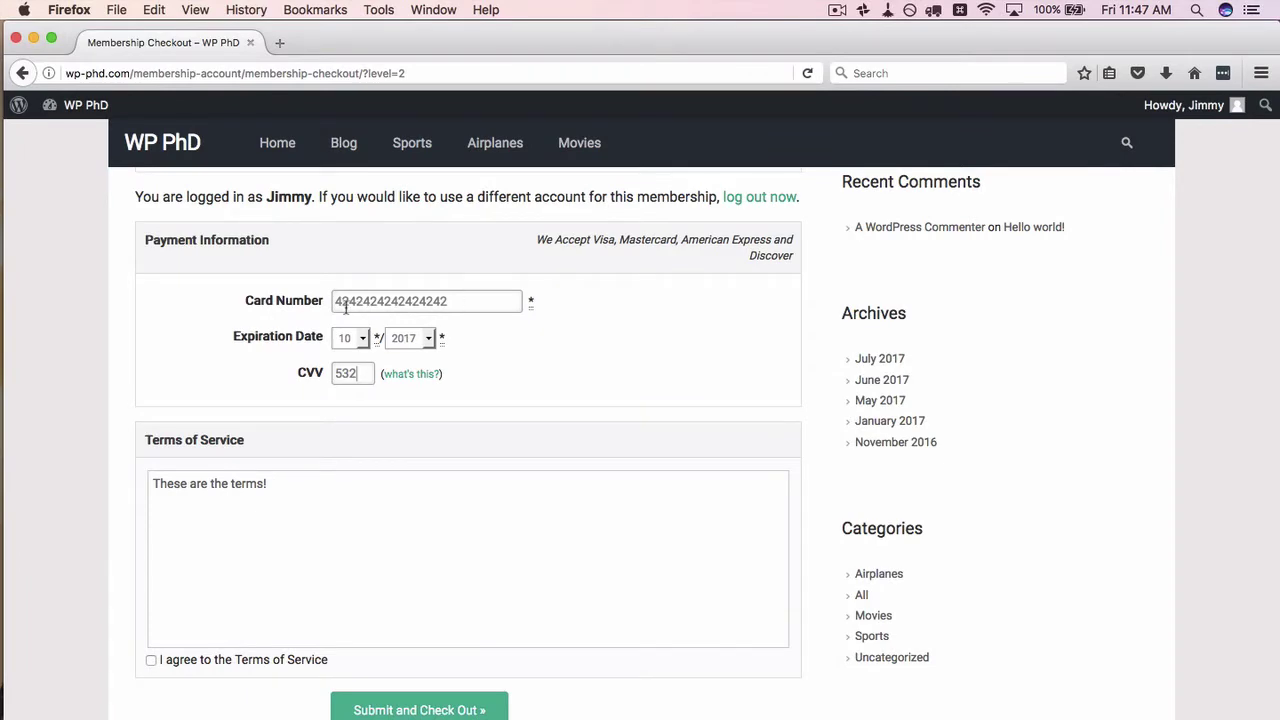
drag(346, 308, 152, 548)
scroll(251, 334, down, 2)
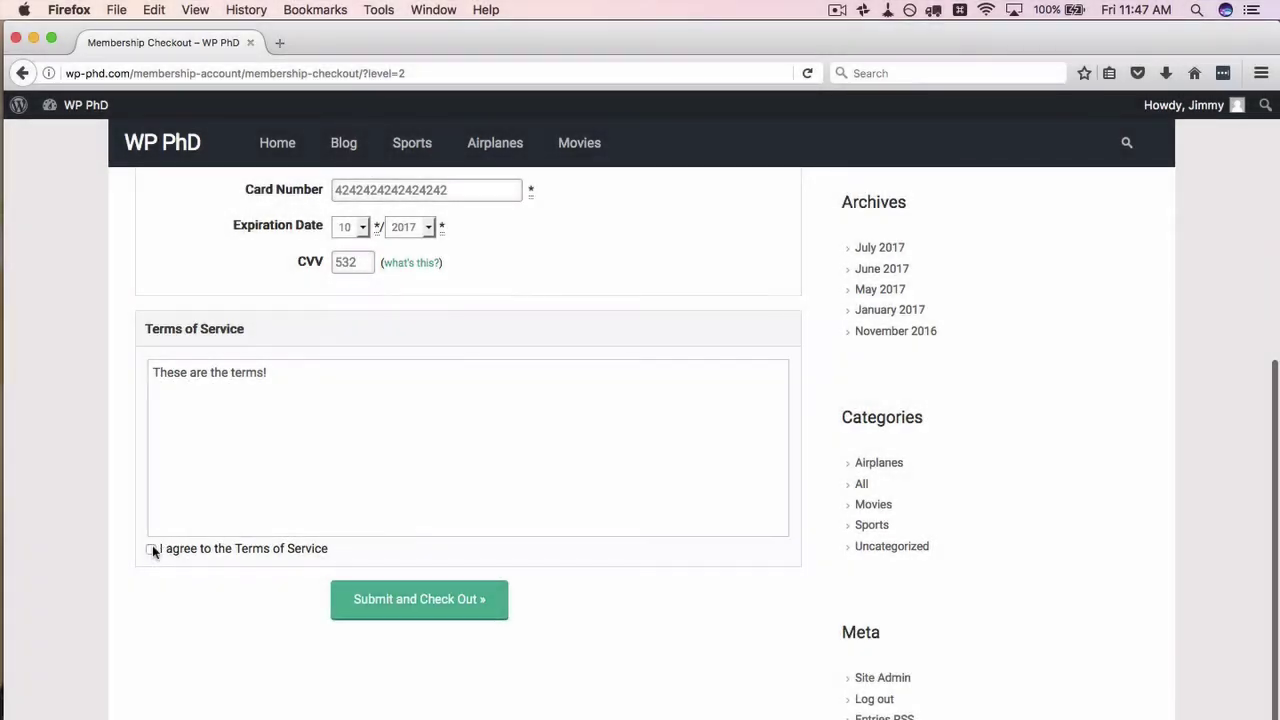
click(152, 548)
scroll(277, 637, down, 1)
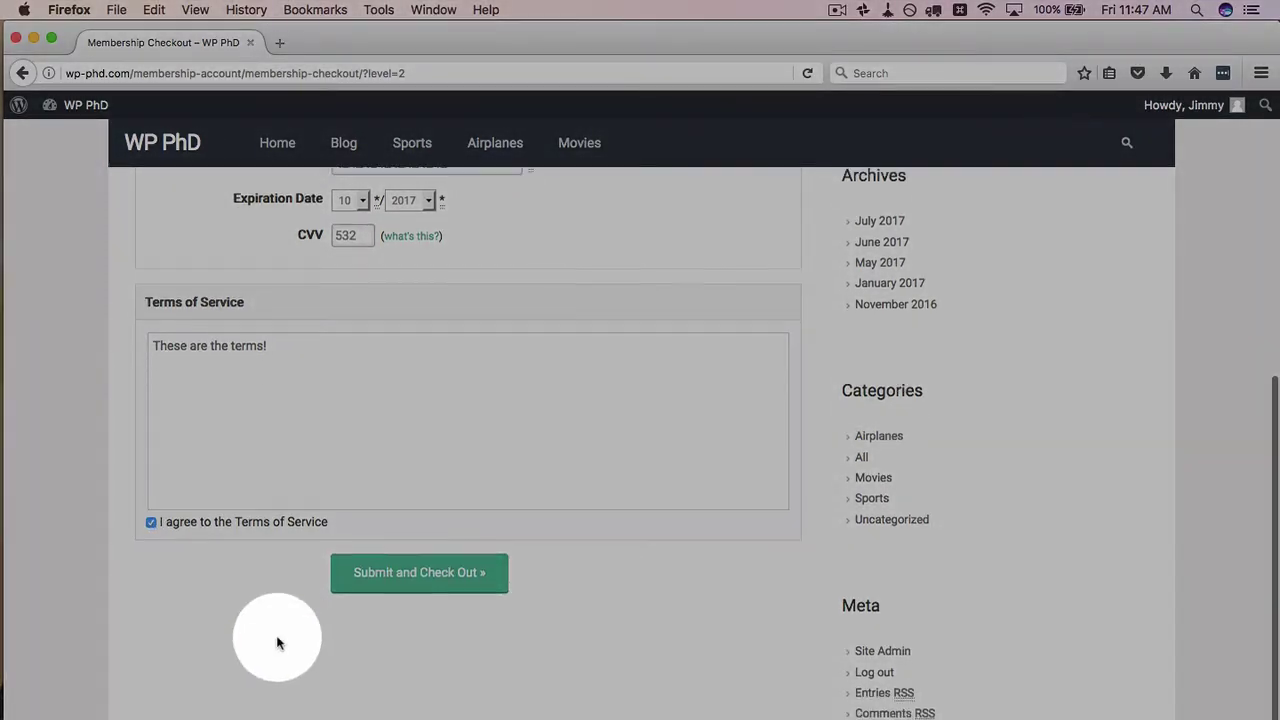
click(451, 576)
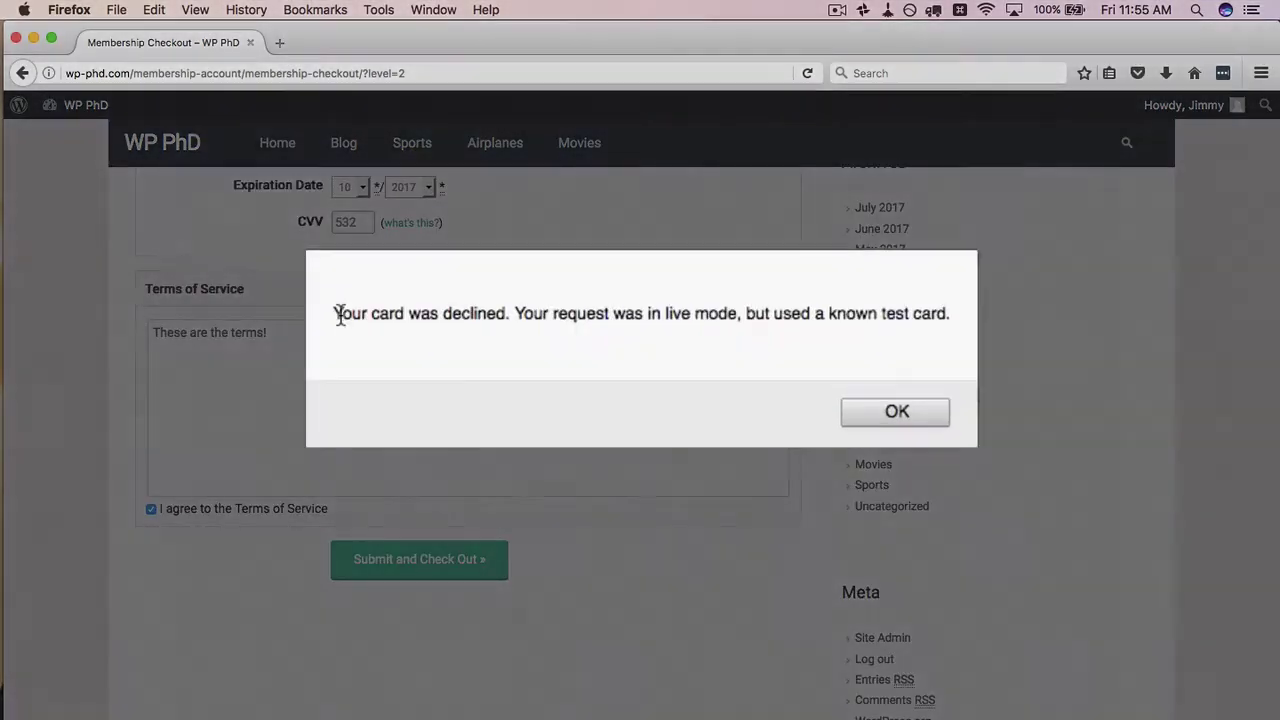
- Read the card-declined message noting the known test card, then dismiss the alert
drag(443, 326, 1006, 303)
double_click(927, 307)
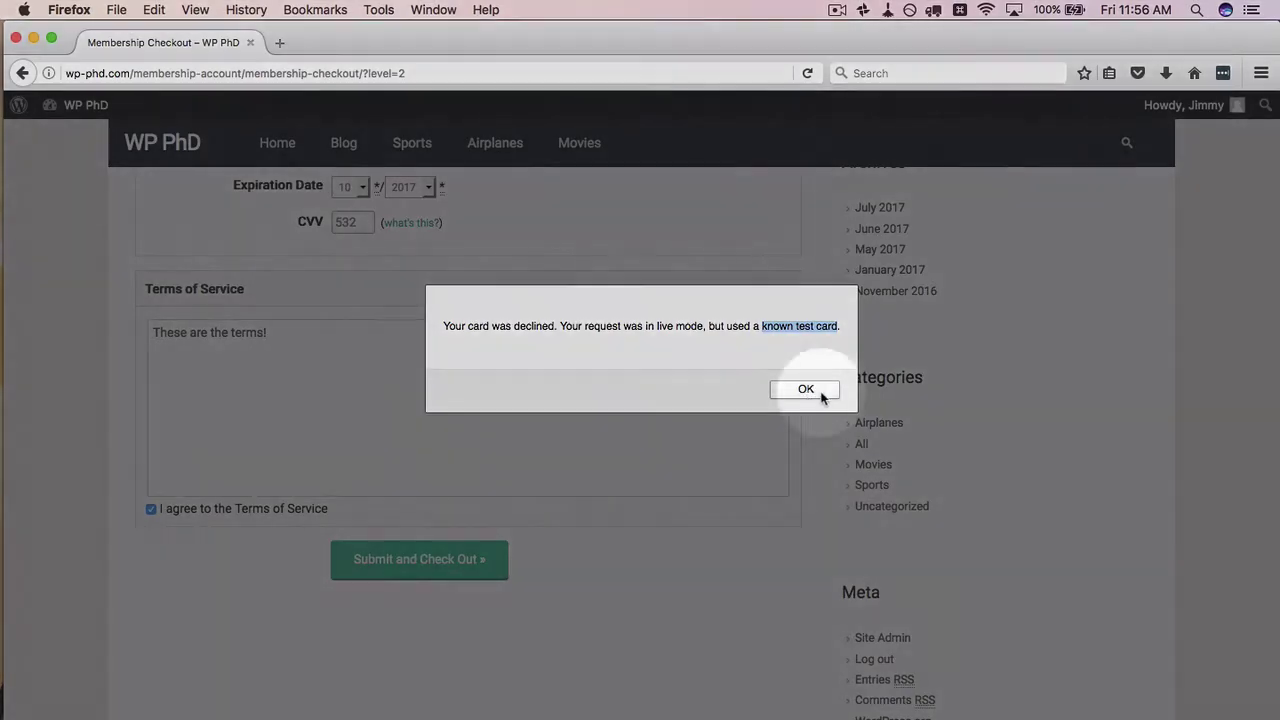
click(820, 392)
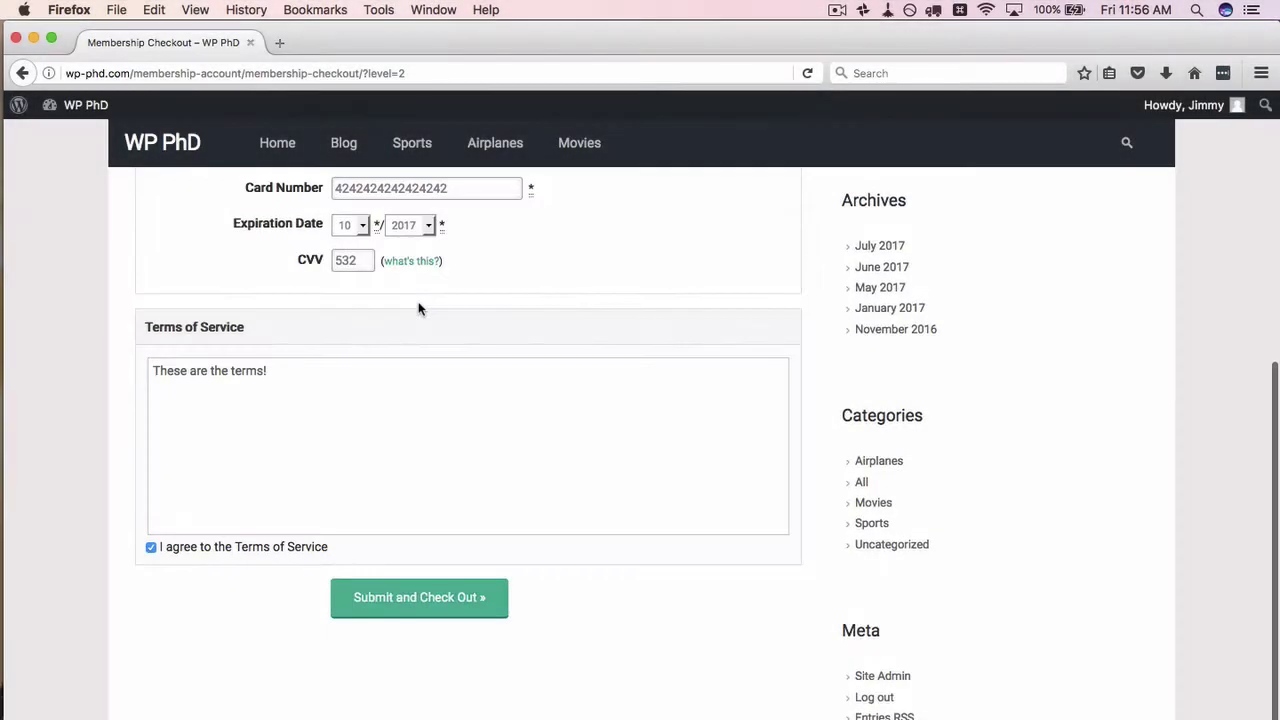
key(super+Tab)
drag(588, 300, 440, 300)
right_click(443, 305)
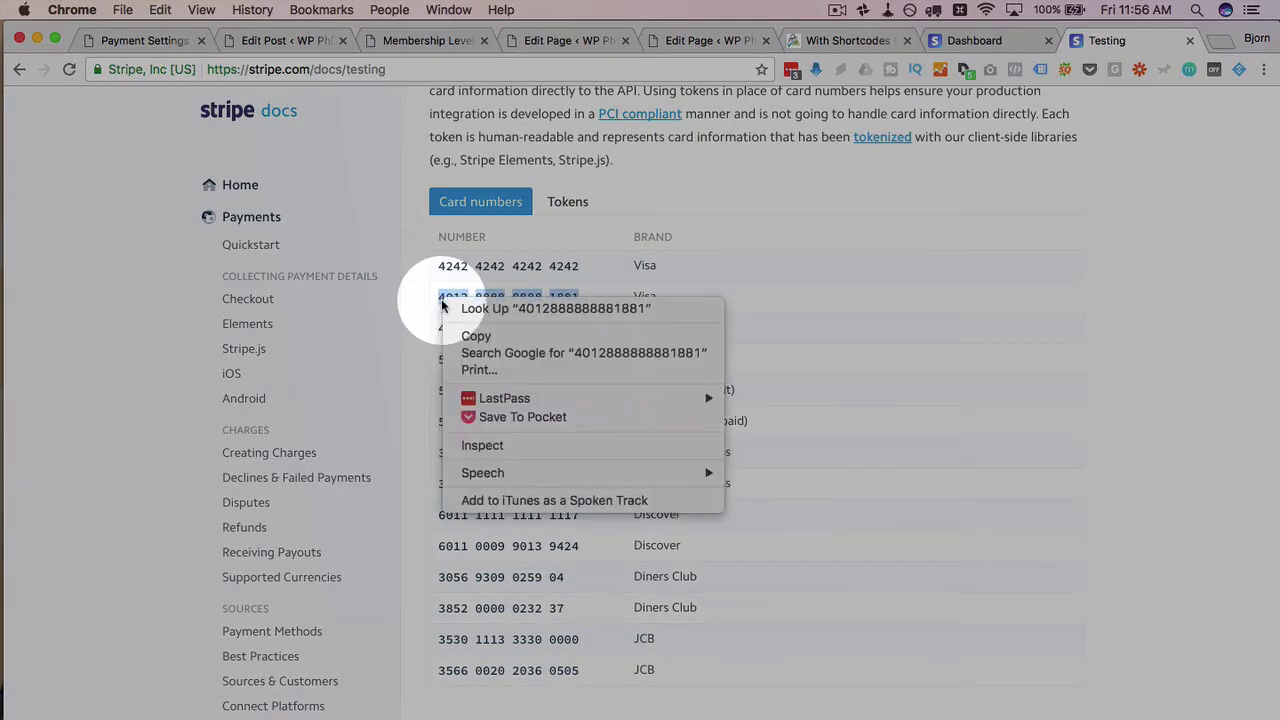
click(490, 336)
key(super+Tab)
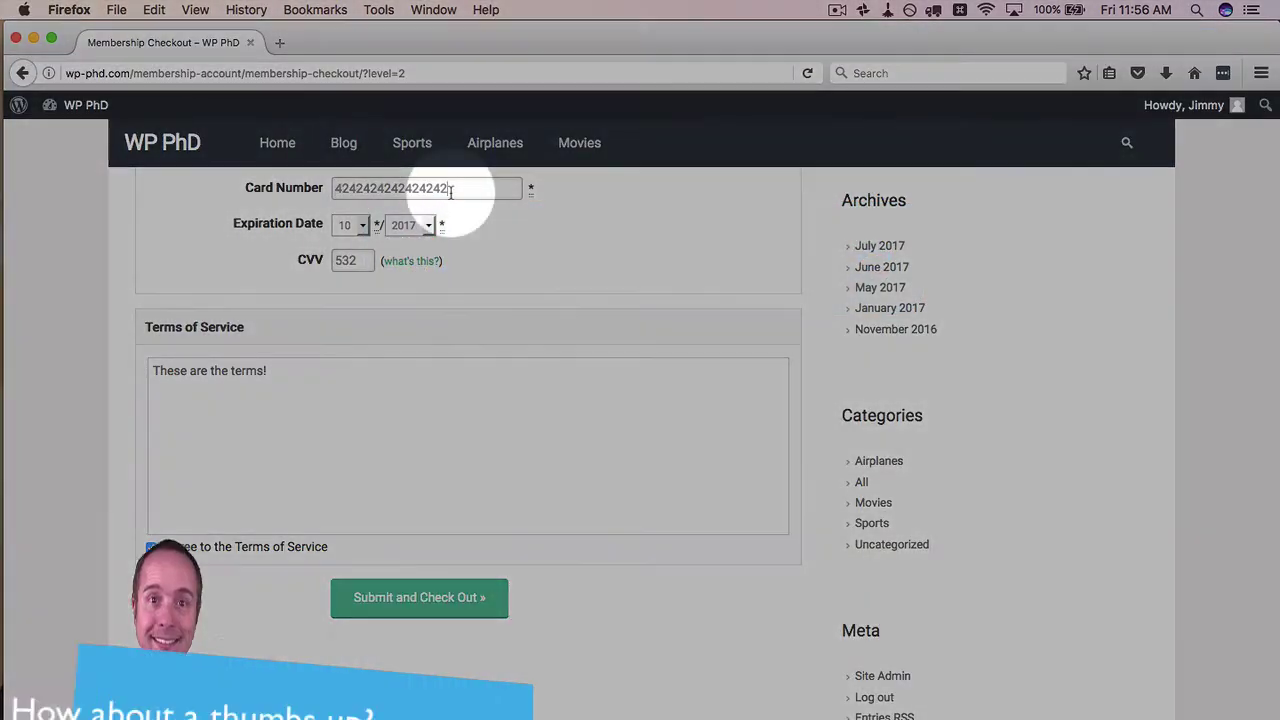
double_click(455, 188)
key(super+v)
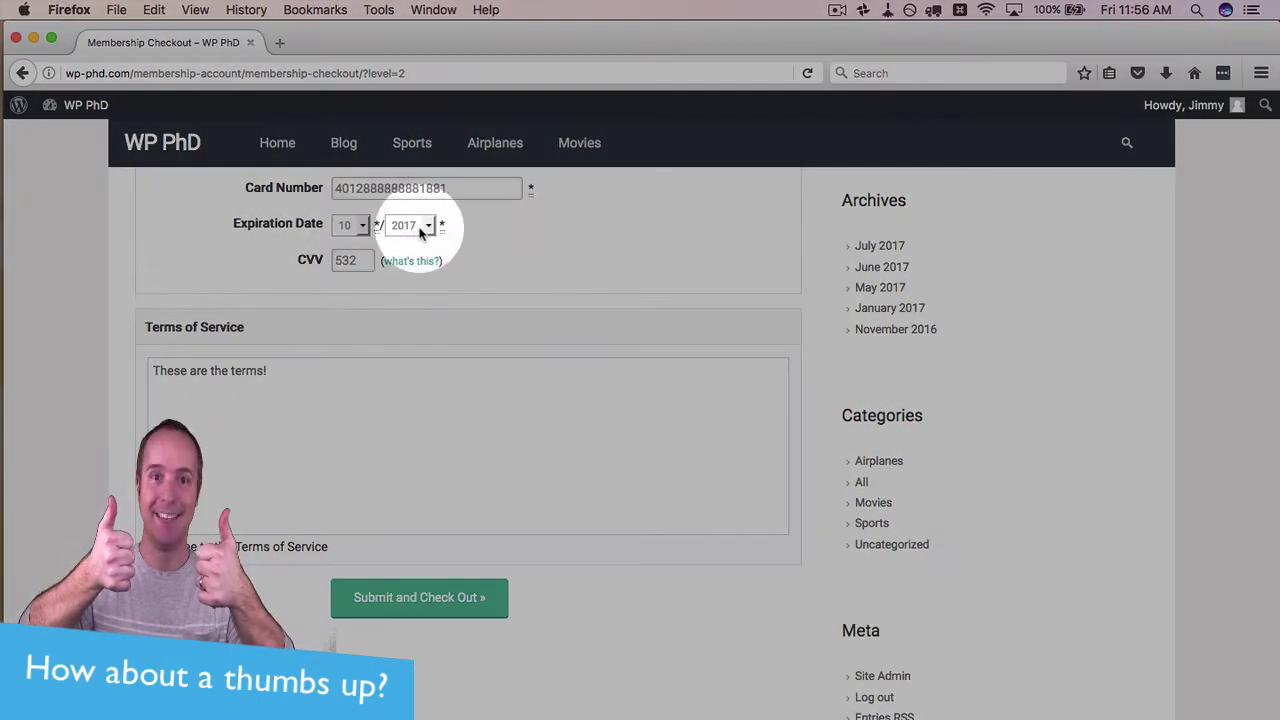
click(420, 225)
click(430, 300)
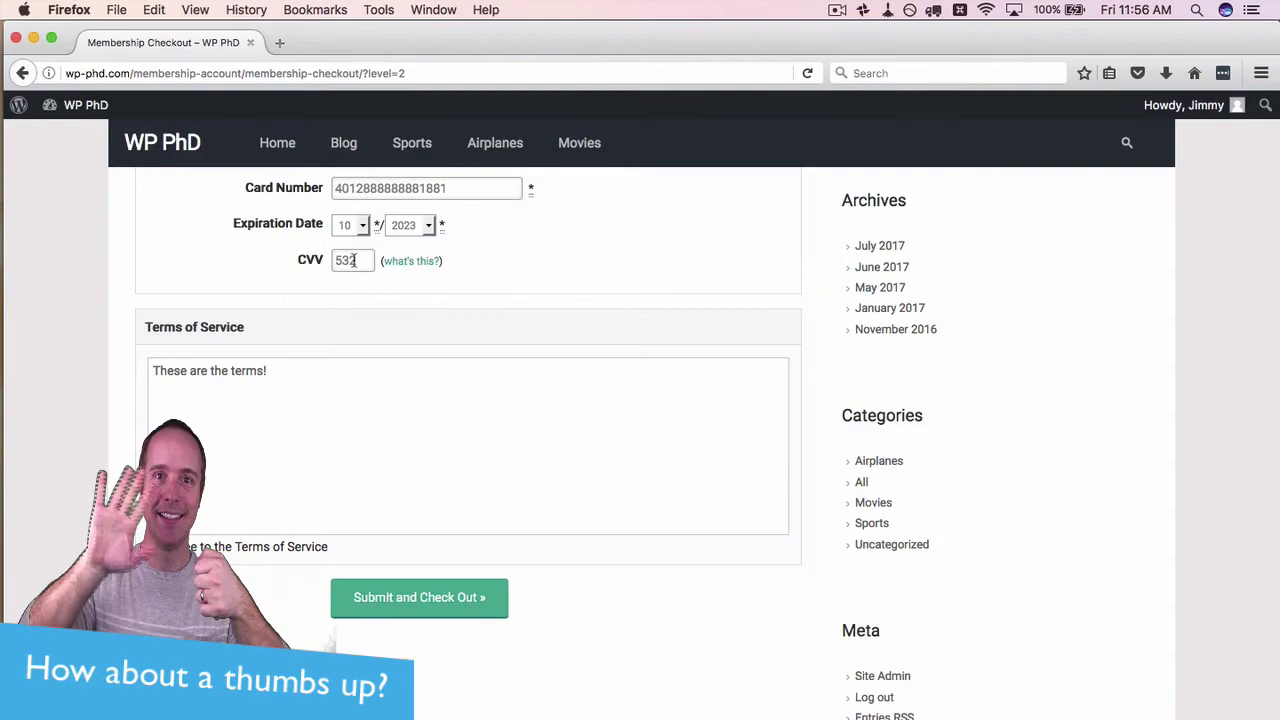
scroll(290, 505, down, 1)
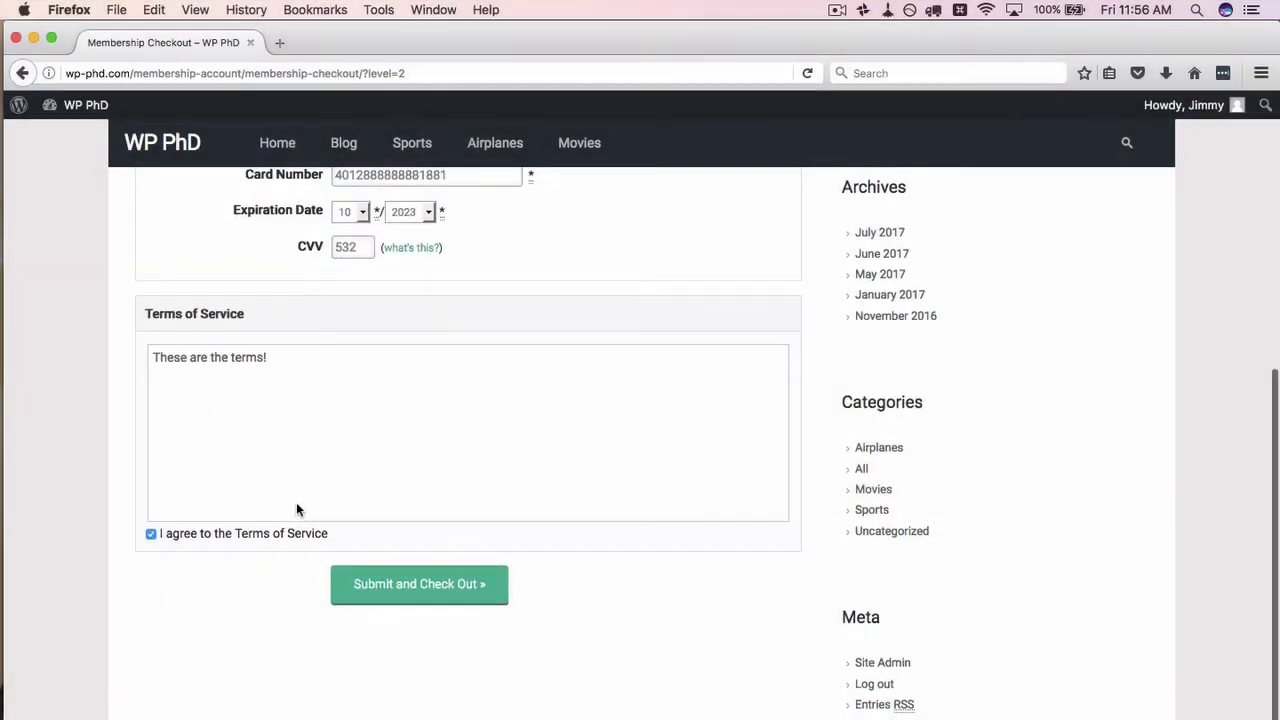
scroll(296, 509, up, 1)
click(419, 600)
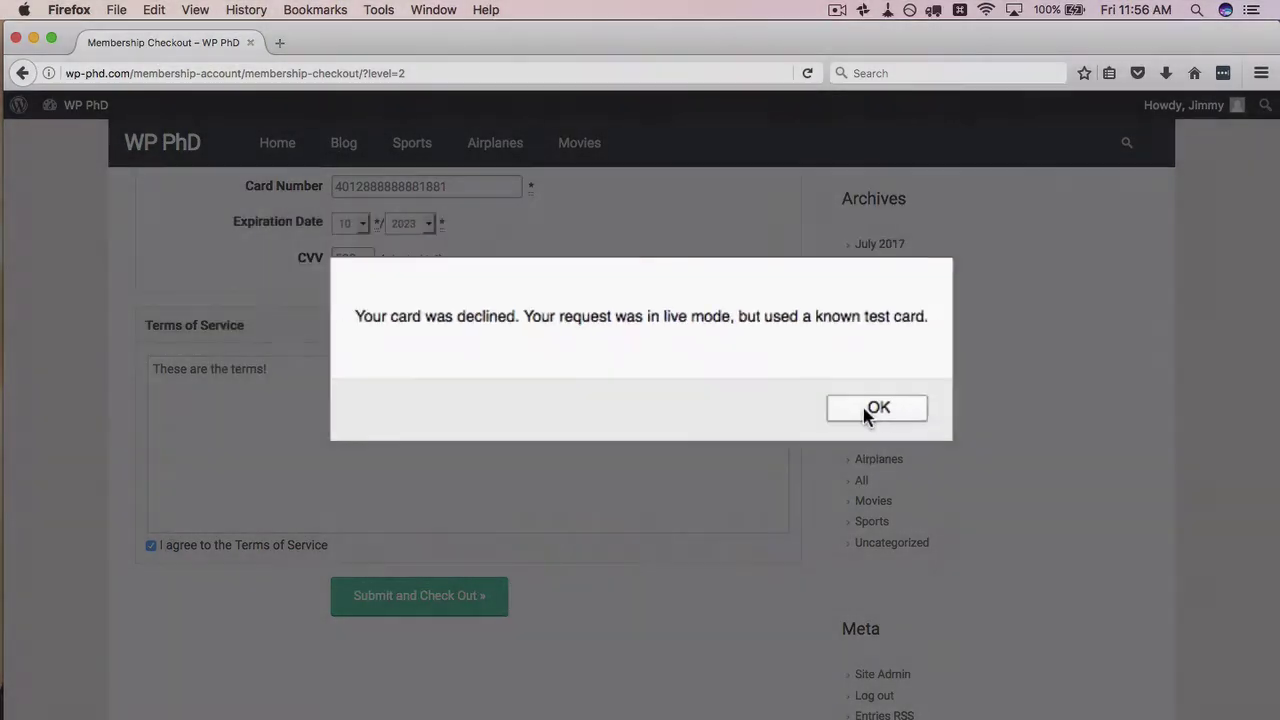
click(871, 408)
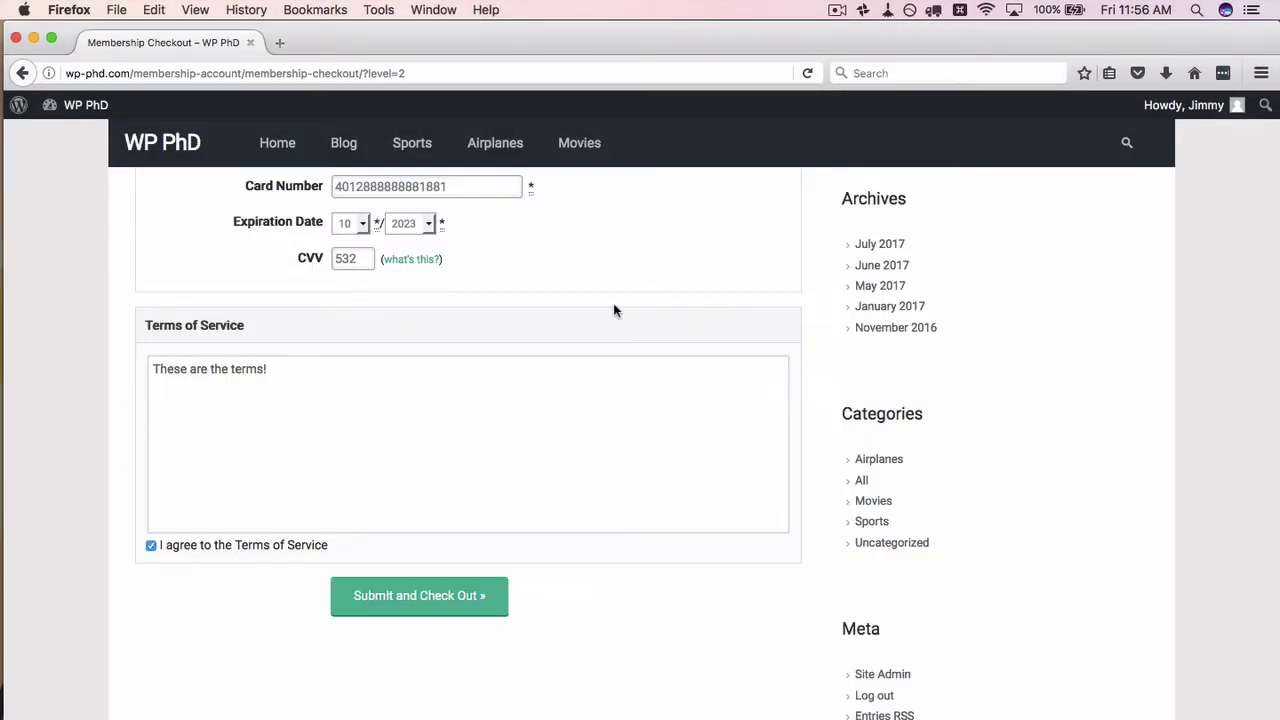
key(super+Tab)
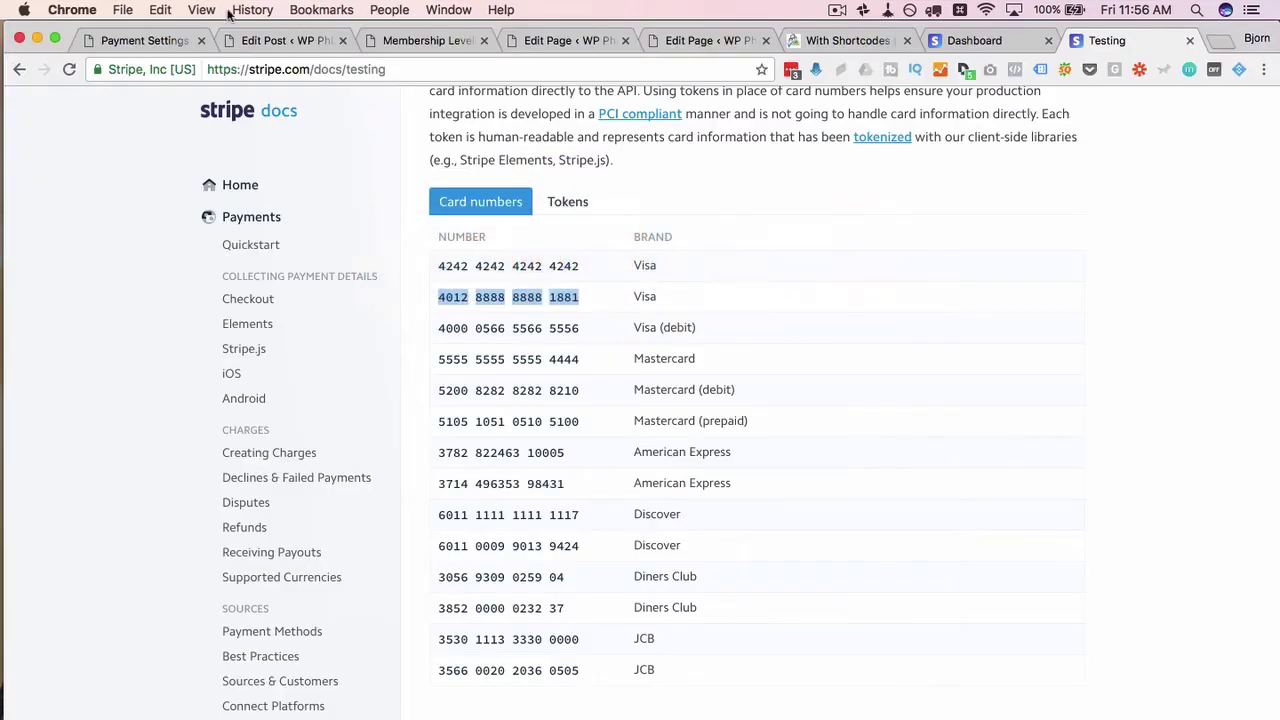
- Set Platinum's initial payment to $1, turn off trial and recurring subscription, and save the level
click(146, 40)
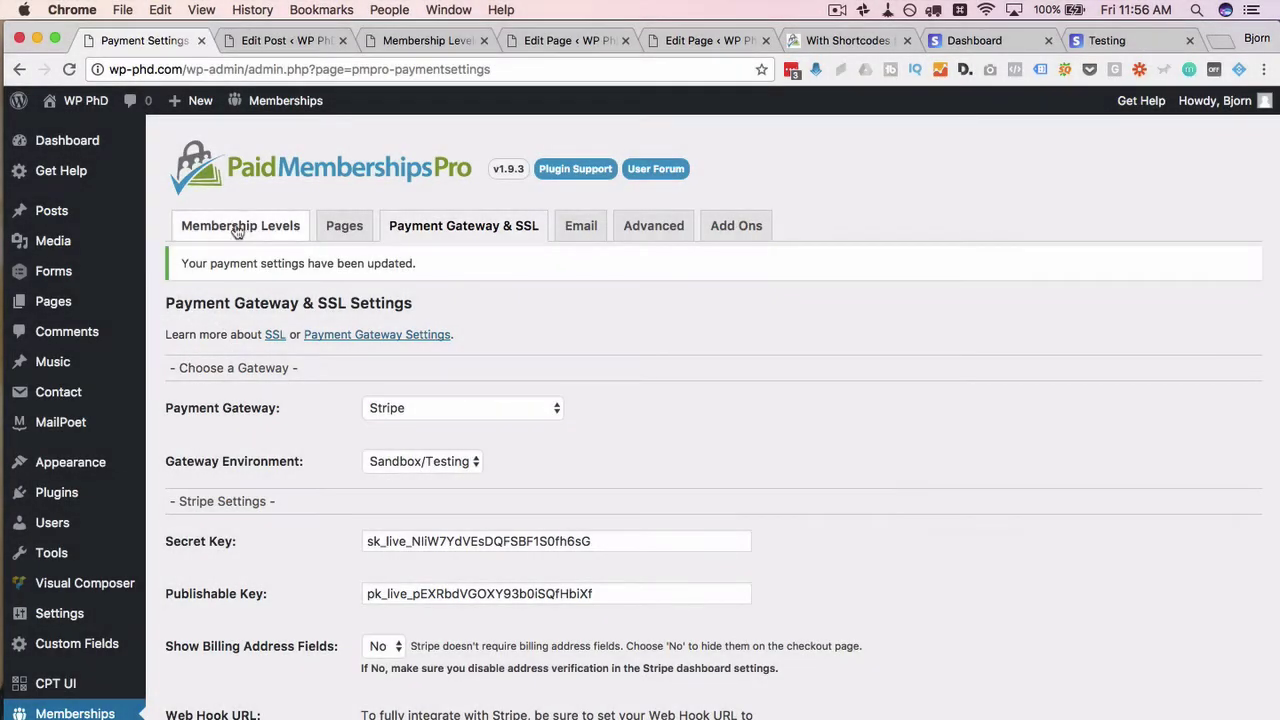
click(243, 225)
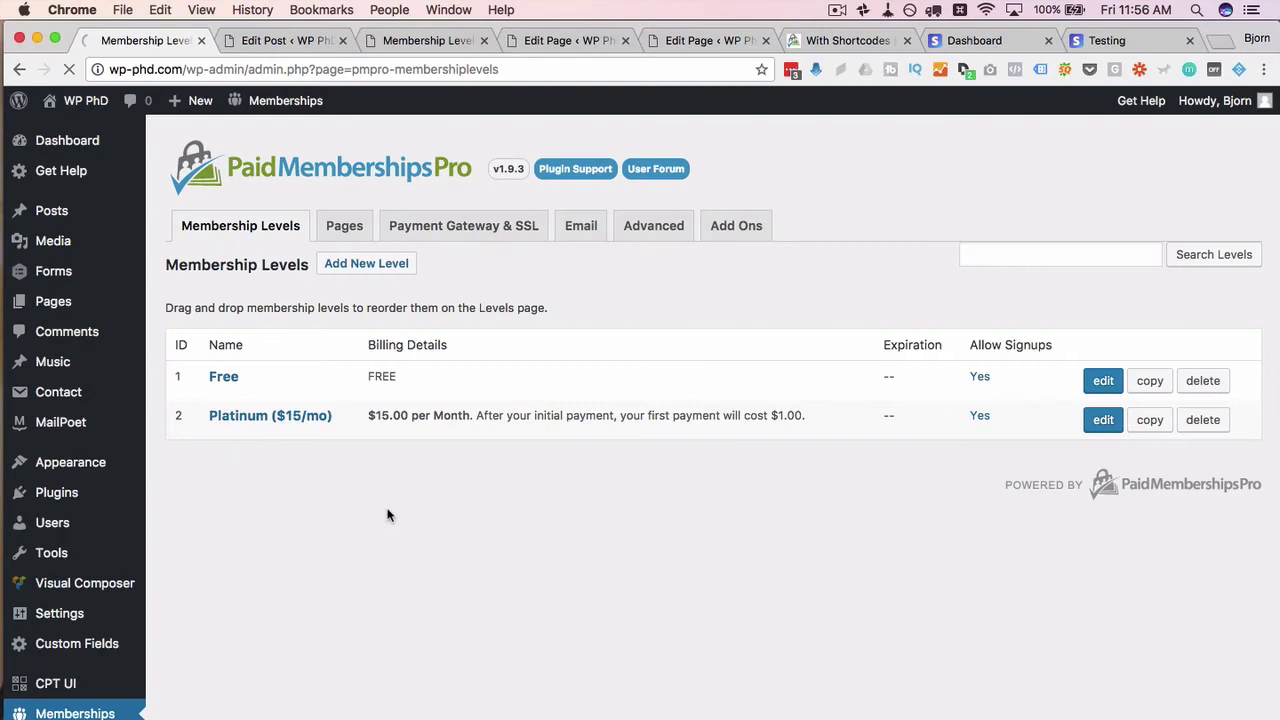
scroll(274, 503, down, 5)
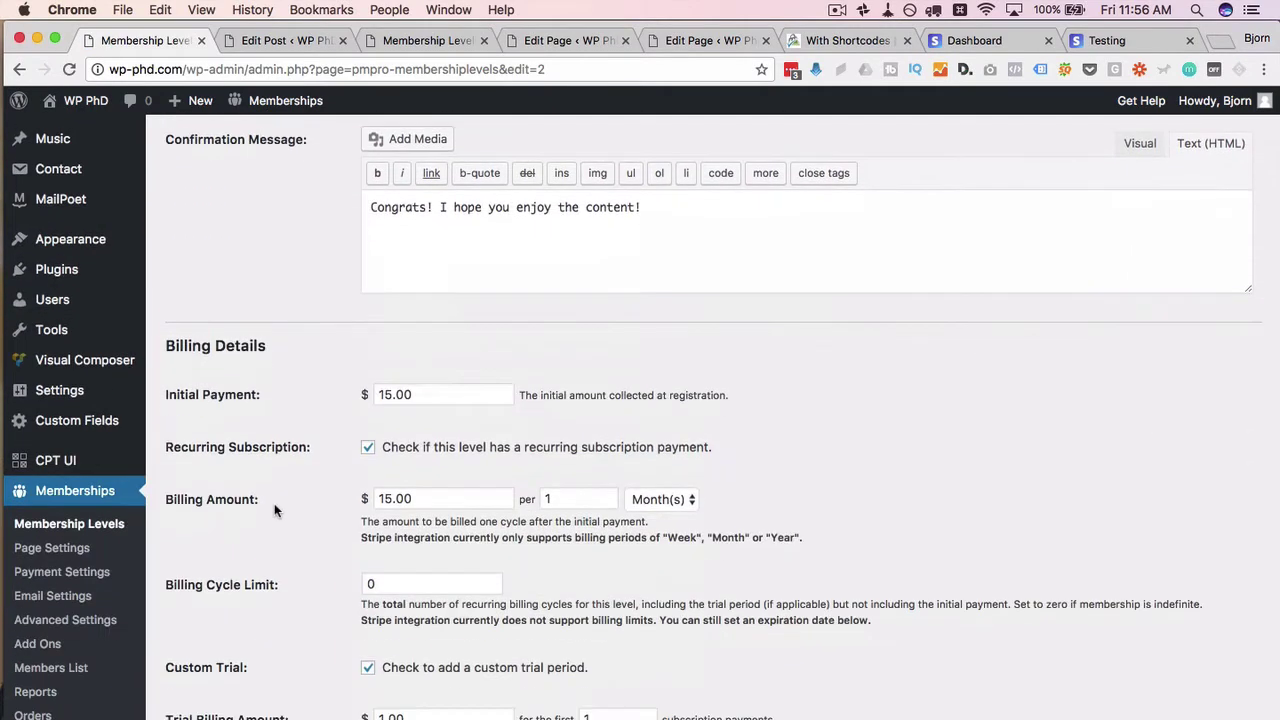
click(383, 394)
drag(383, 394, 312, 447)
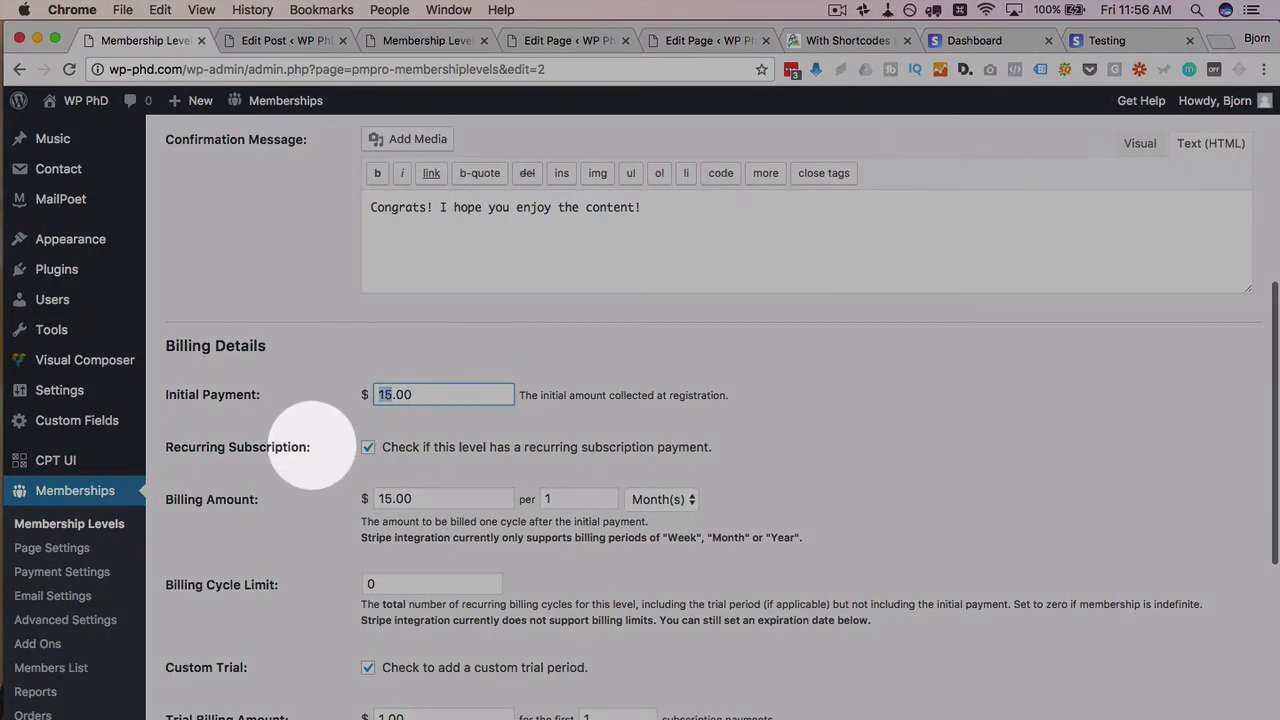
text(1)
scroll(294, 483, down, 3)
click(279, 545)
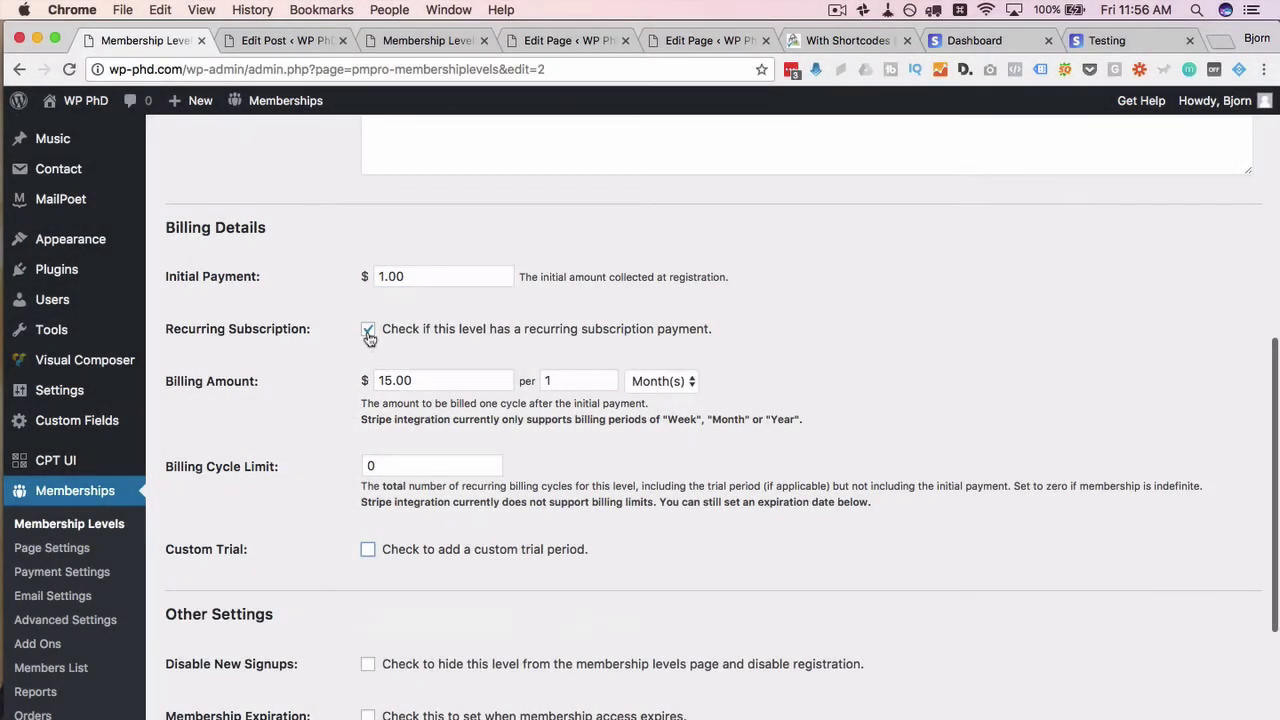
click(368, 331)
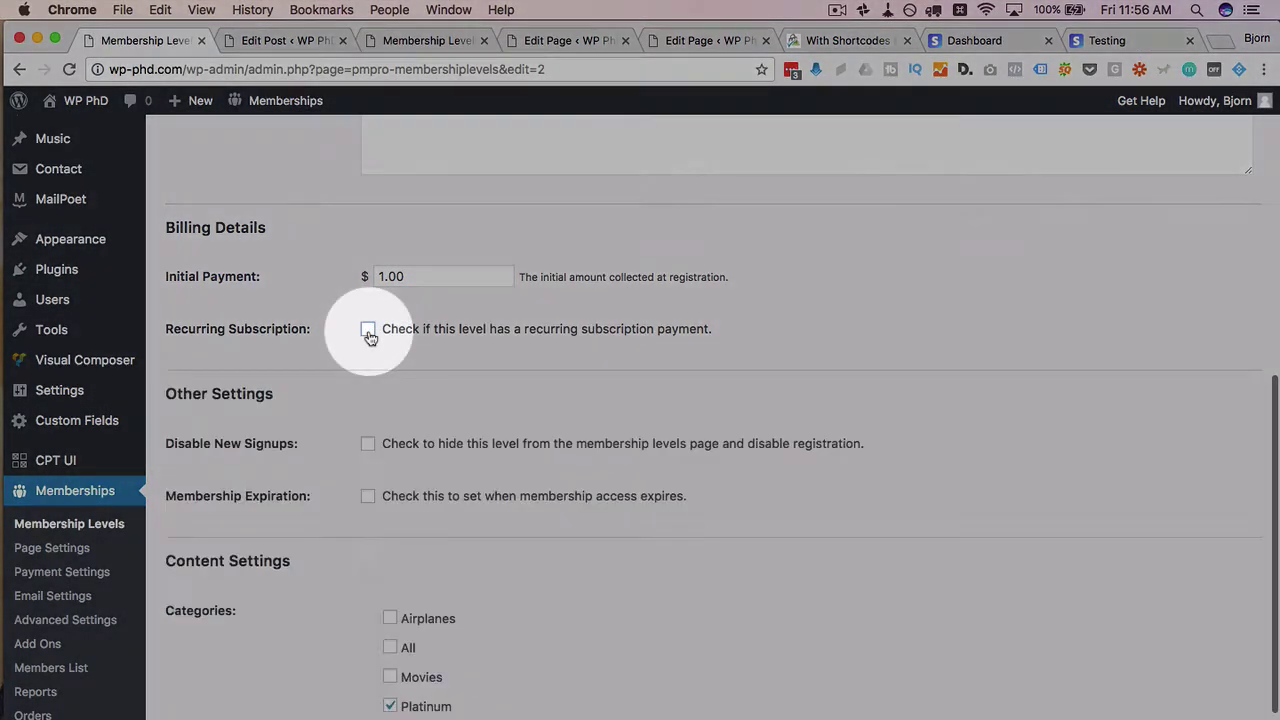
scroll(283, 455, down, 4)
click(205, 647)
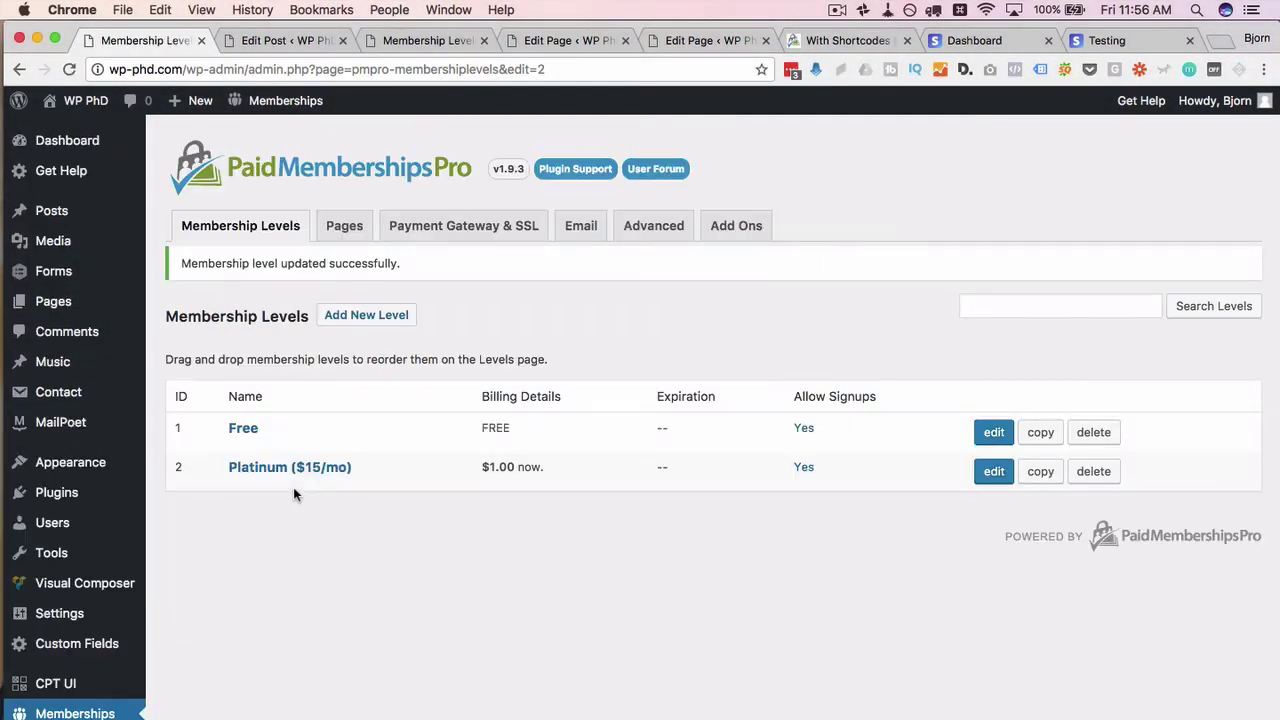
- Reload the Platinum checkout to confirm the price changed from $15/mo to $1.00 now
key(super+Tab)
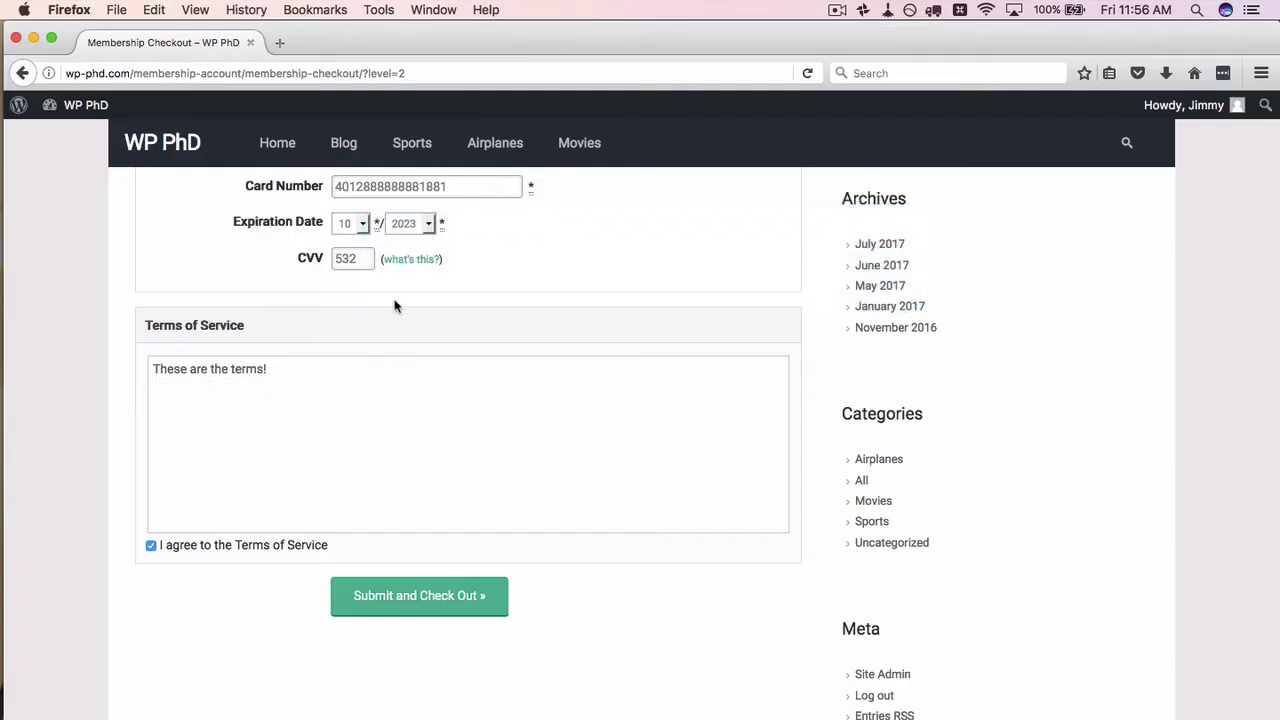
scroll(298, 271, up, 5)
drag(293, 300, 373, 300)
key(super+r)
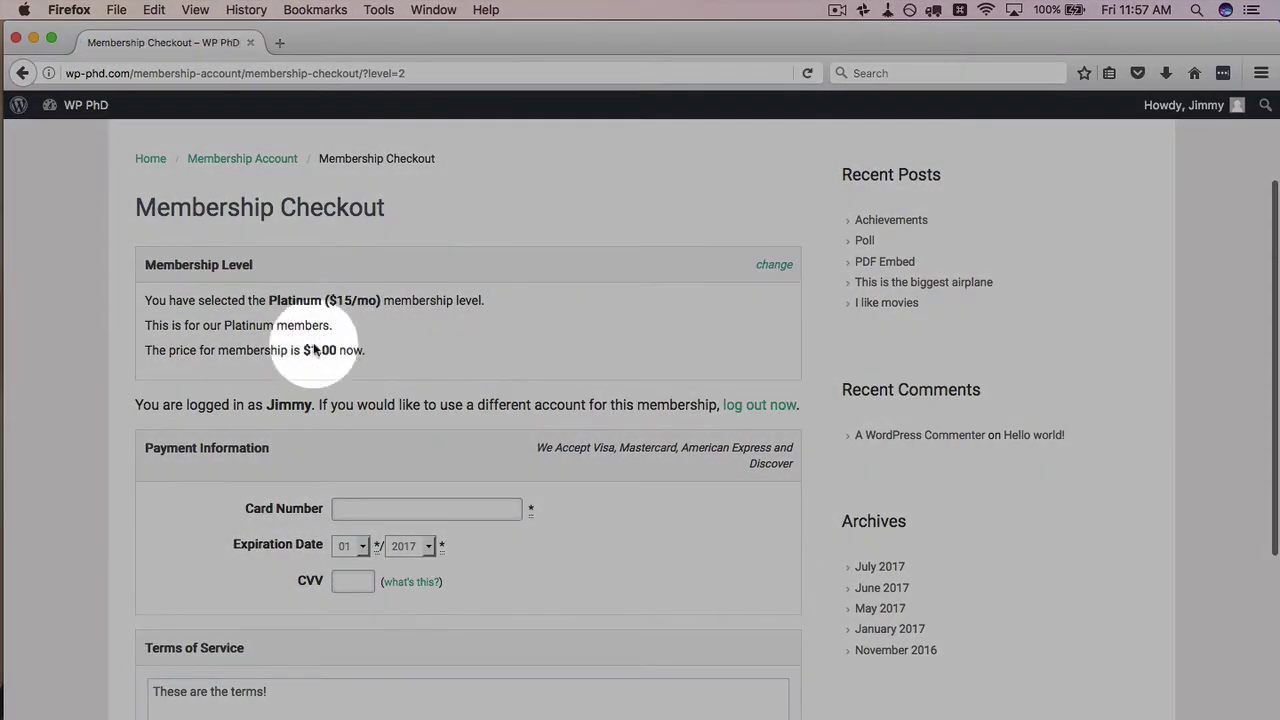
drag(291, 350, 362, 350)
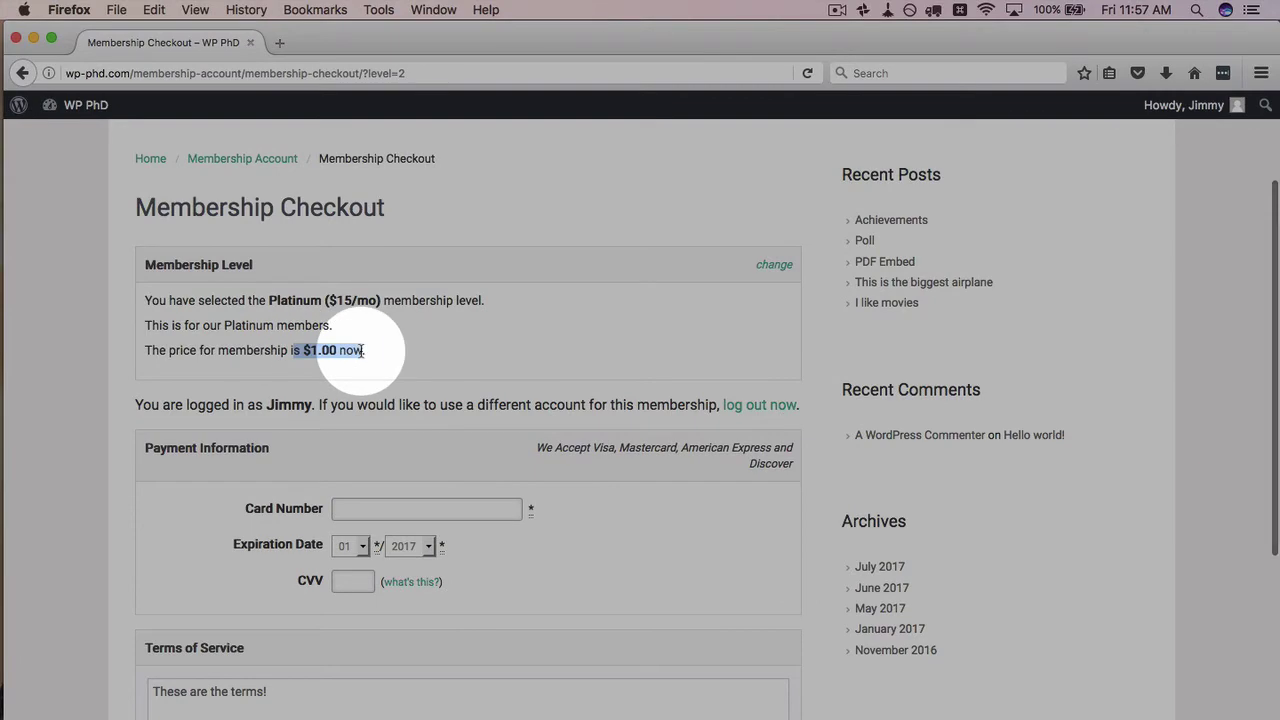
key(super+Tab)
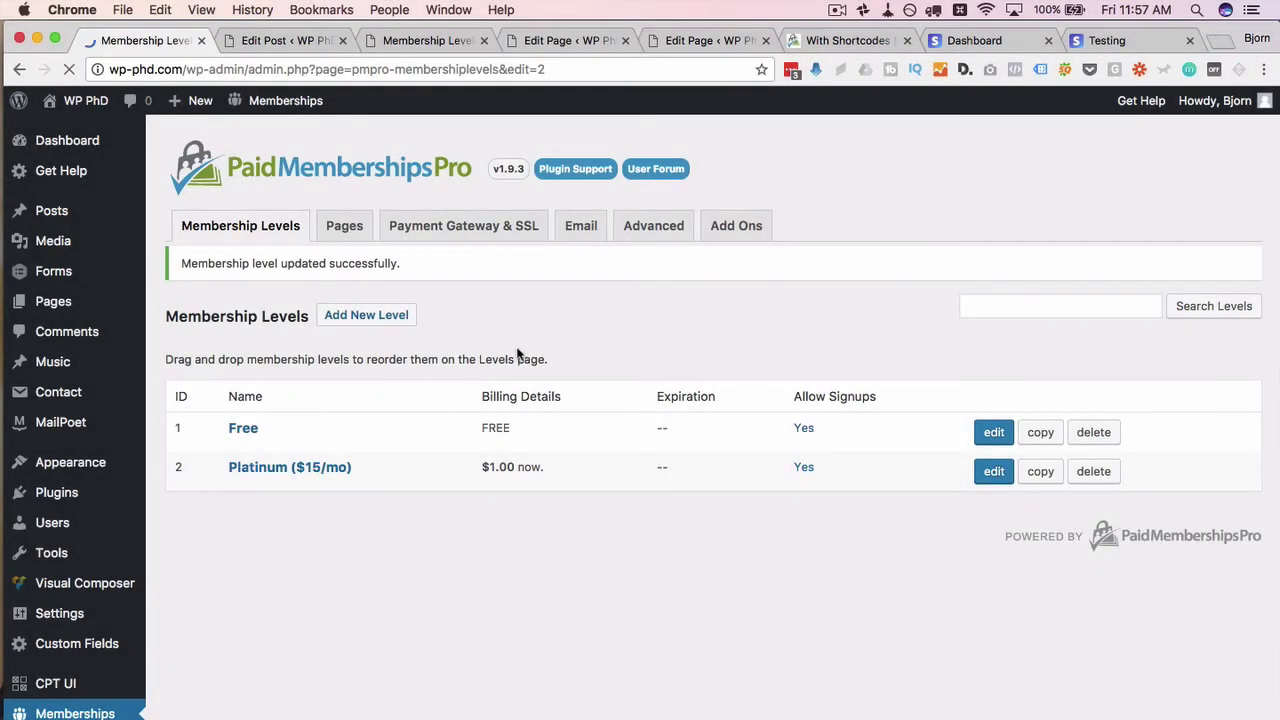
- Delete '5/mo' so the level reads 'Platinum ($1)', then reload the checkout to see it
drag(438, 366, 470, 366)
key(BackSpace)
scroll(700, 400, down, 15)
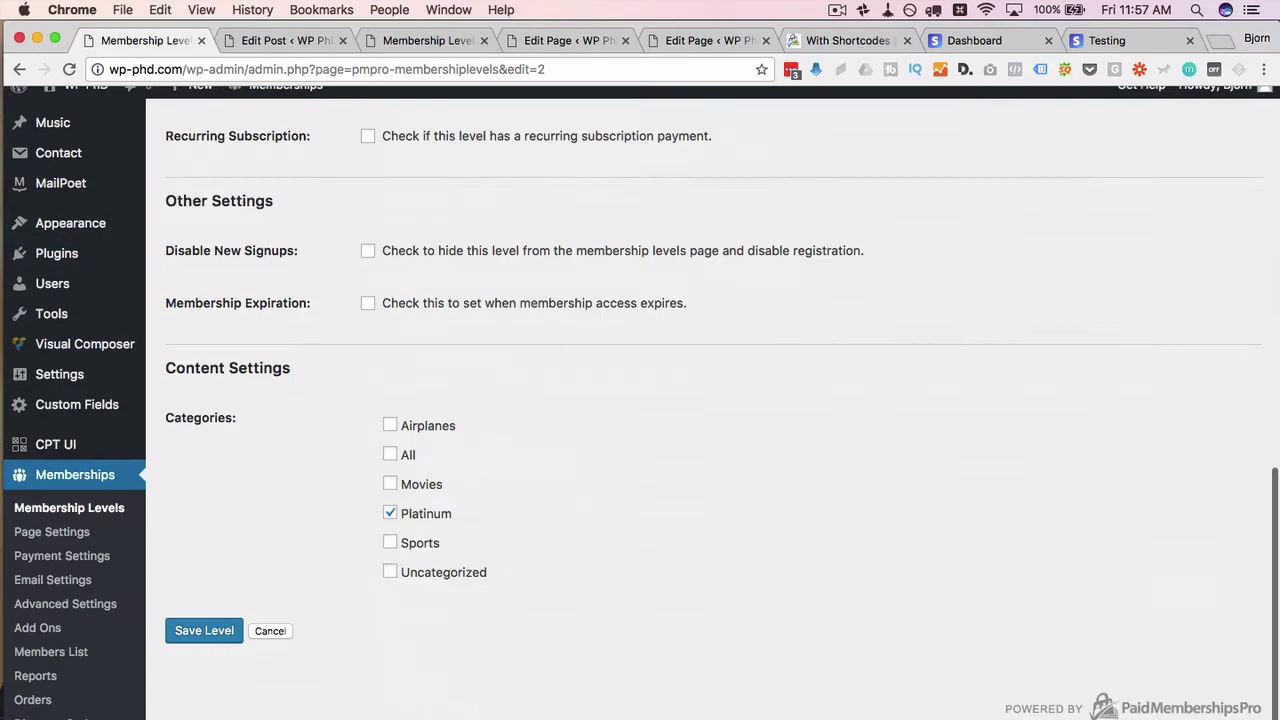
key(super+Tab)
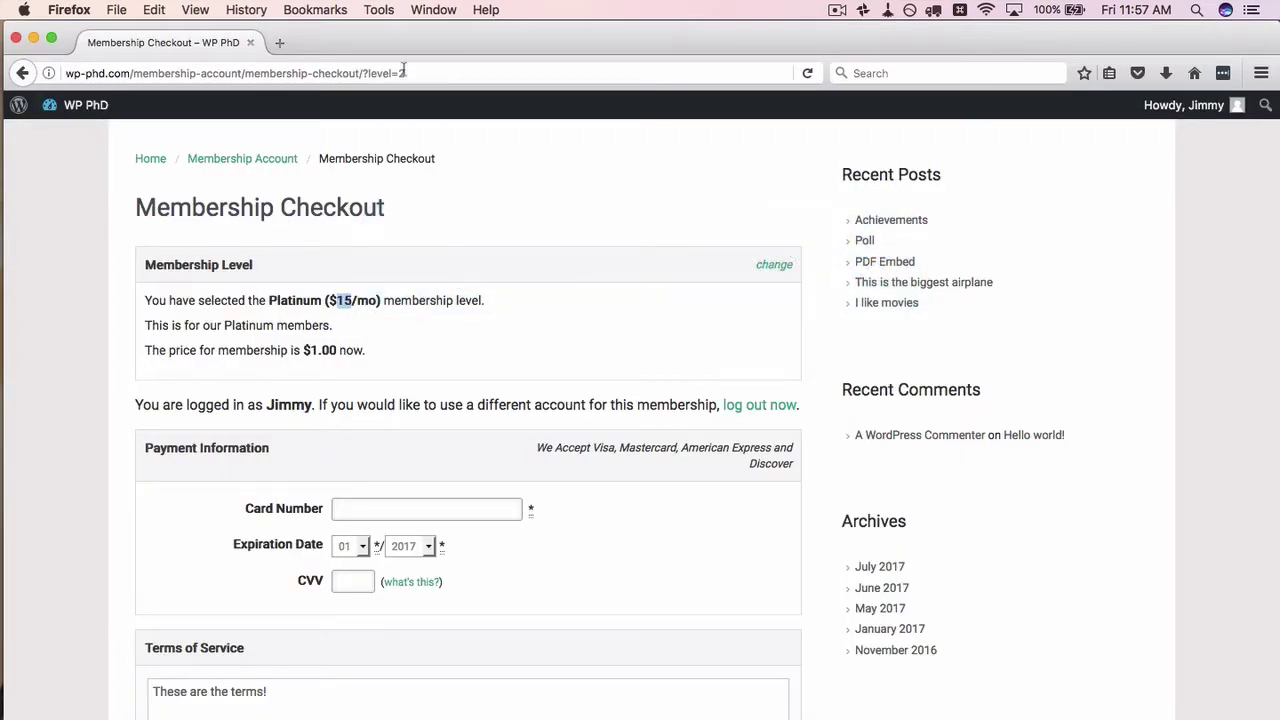
click(807, 73)
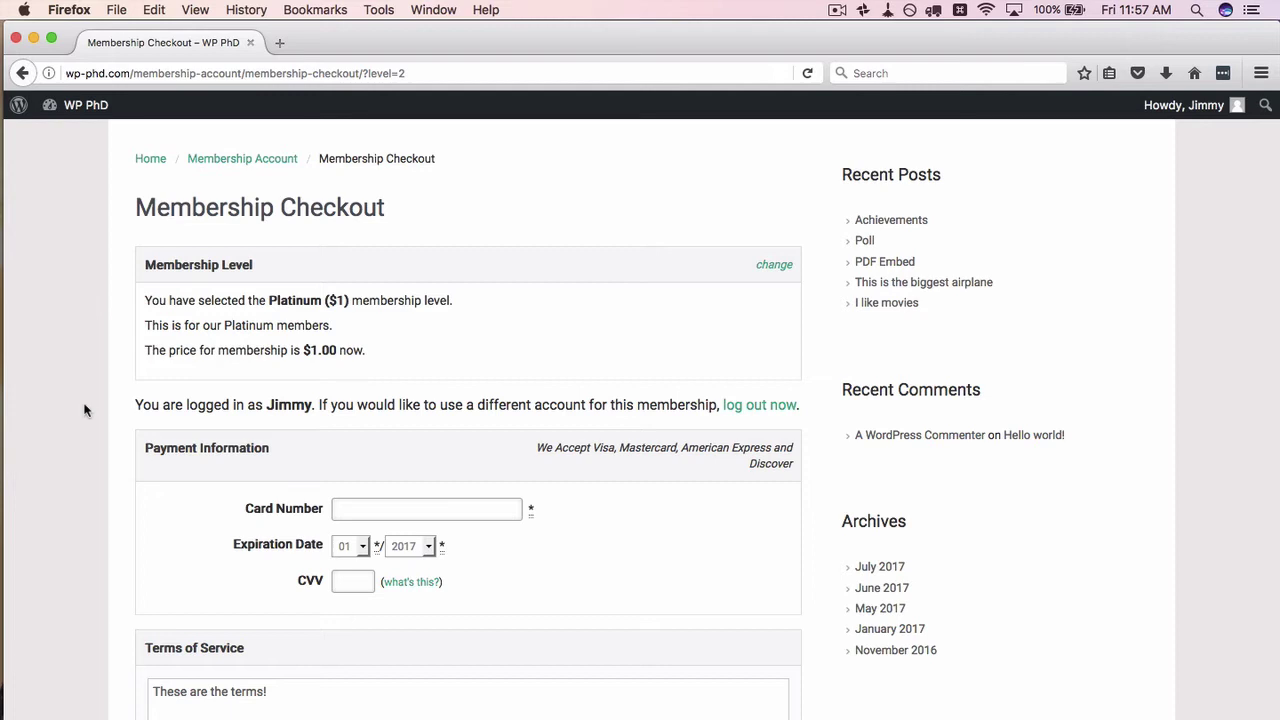
scroll(84, 410, down, 2)
click(358, 405)
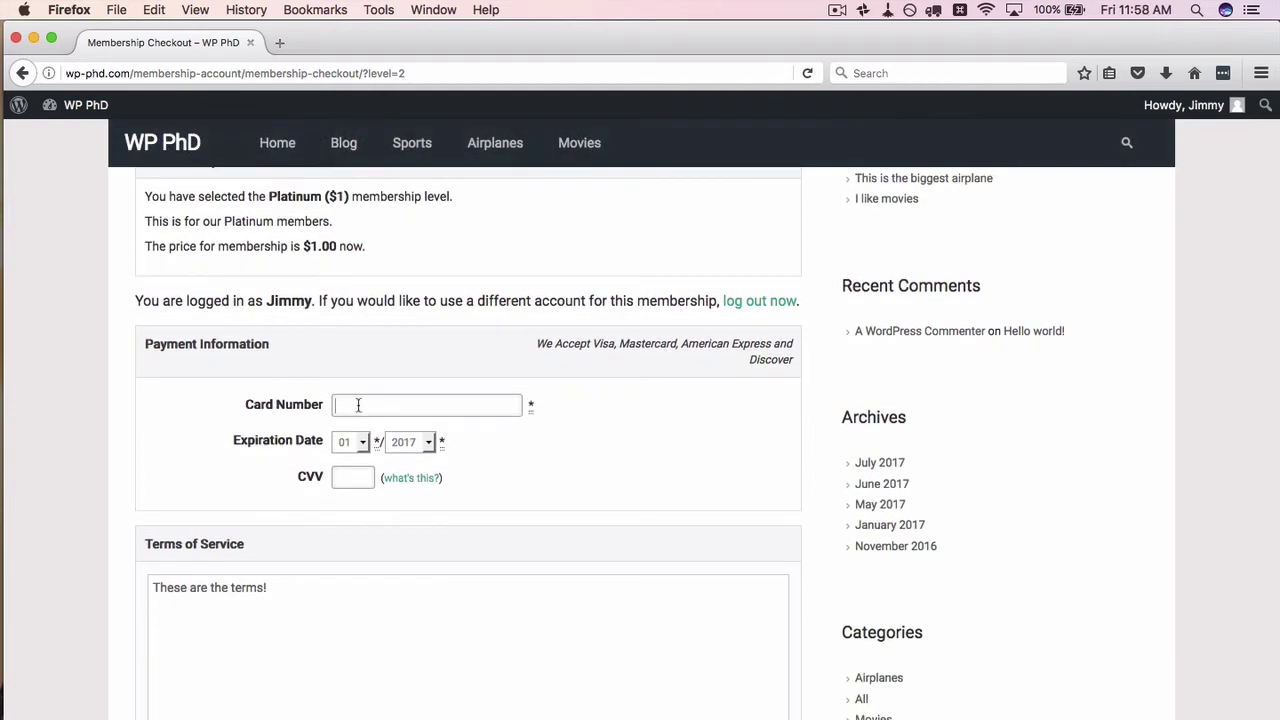
text(424242)
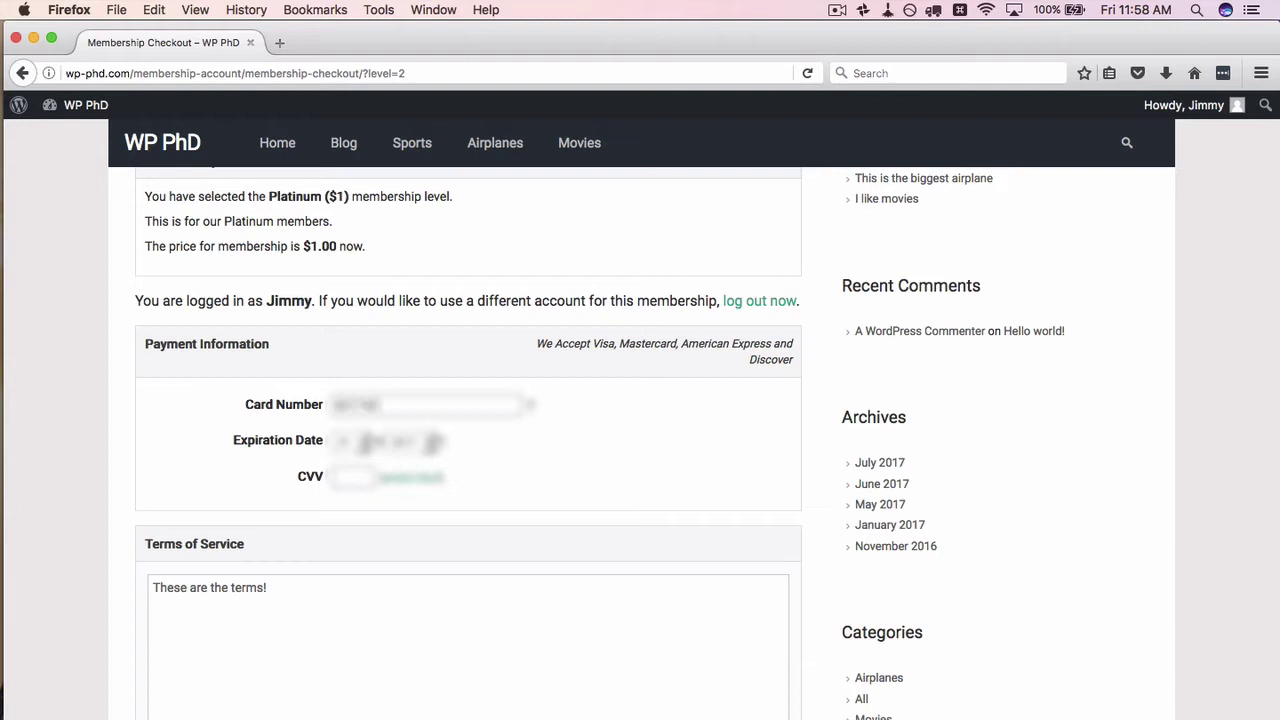
text(4242424242)
key(Tab)
key(Tab)
key(Tab)
text(123)
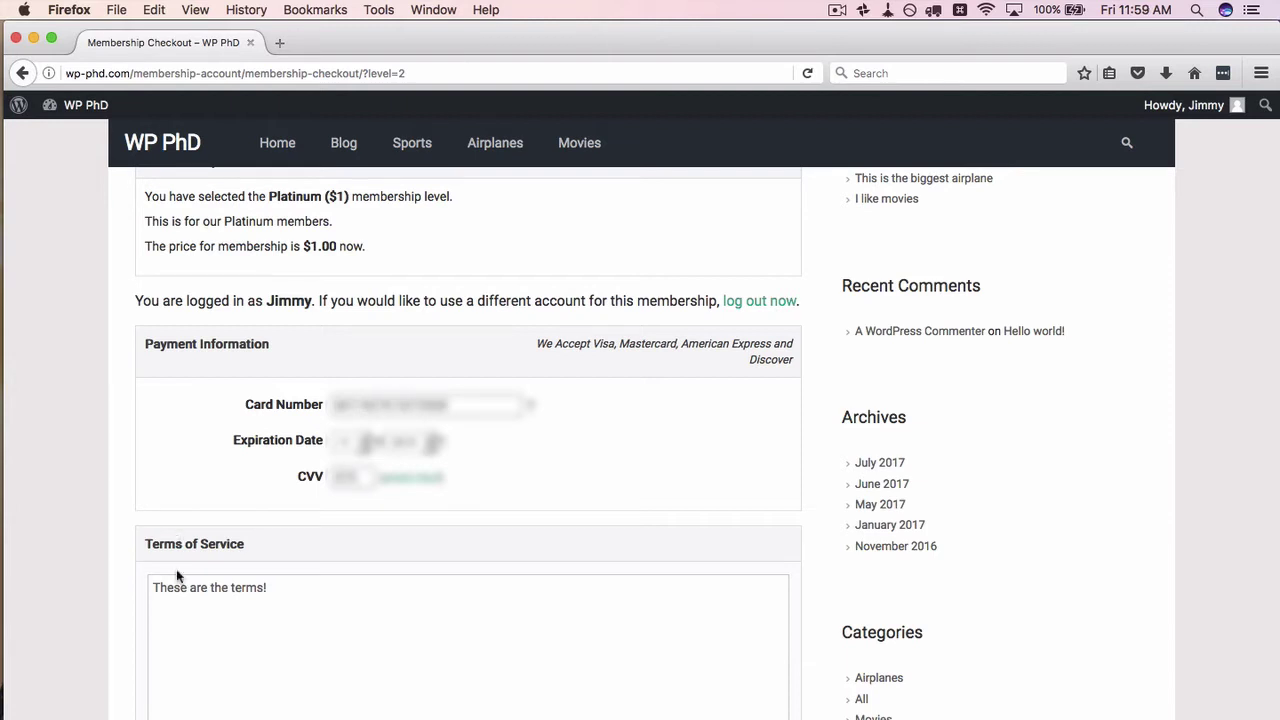
scroll(150, 590, down, 2)
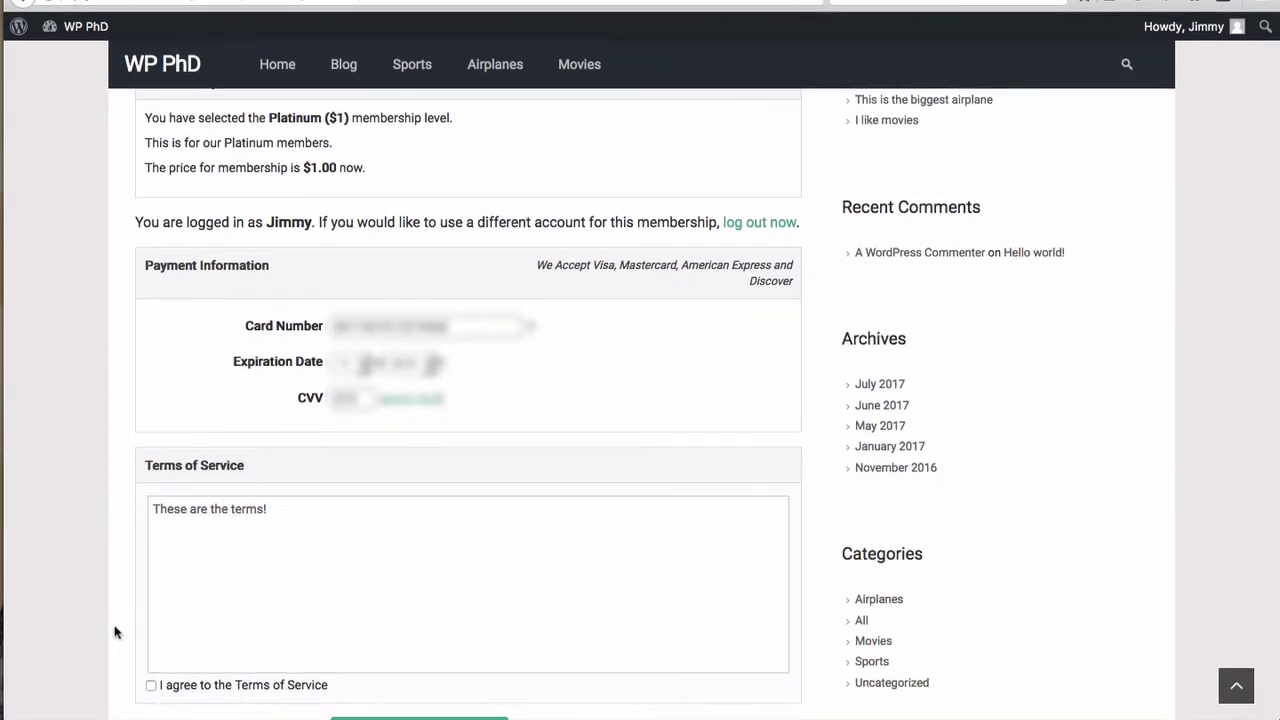
scroll(89, 462, down, 7)
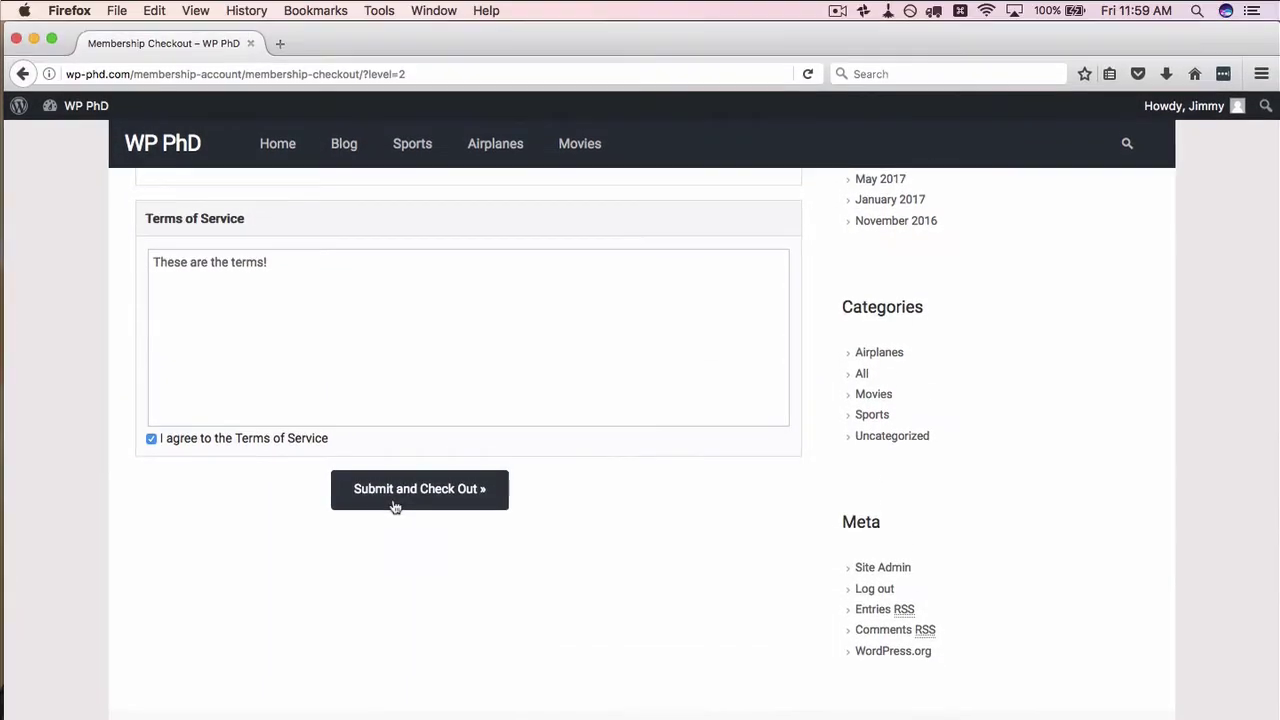
click(395, 506)
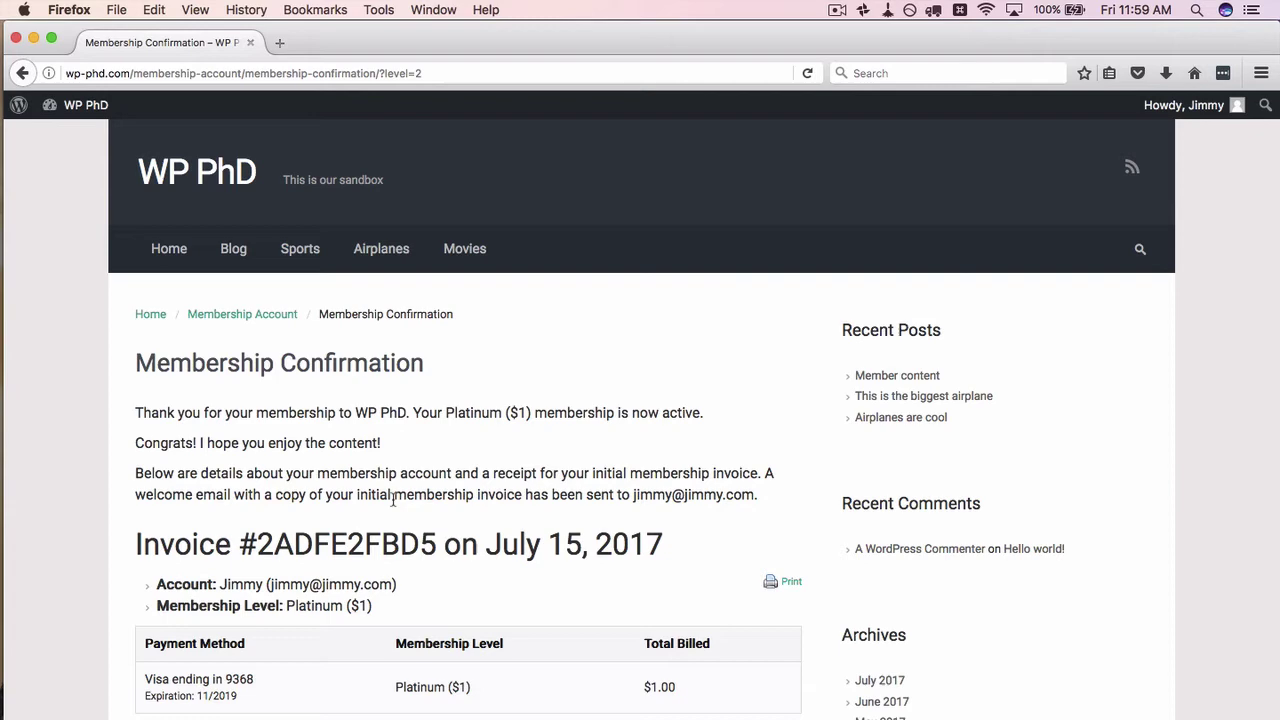
key(super+Tab)
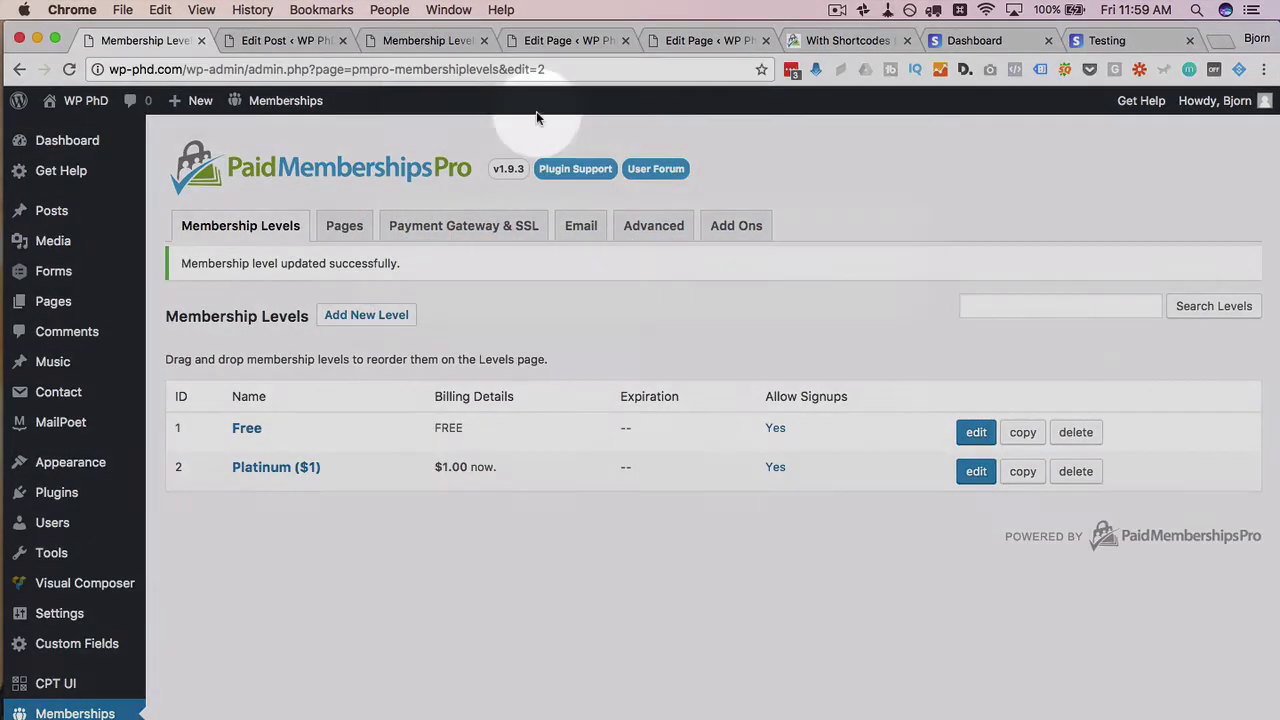
- Check Payment Gateway & SSL keeps Gateway Environment on Sandbox/Testing, then return to the confirmation page
click(281, 40)
click(145, 40)
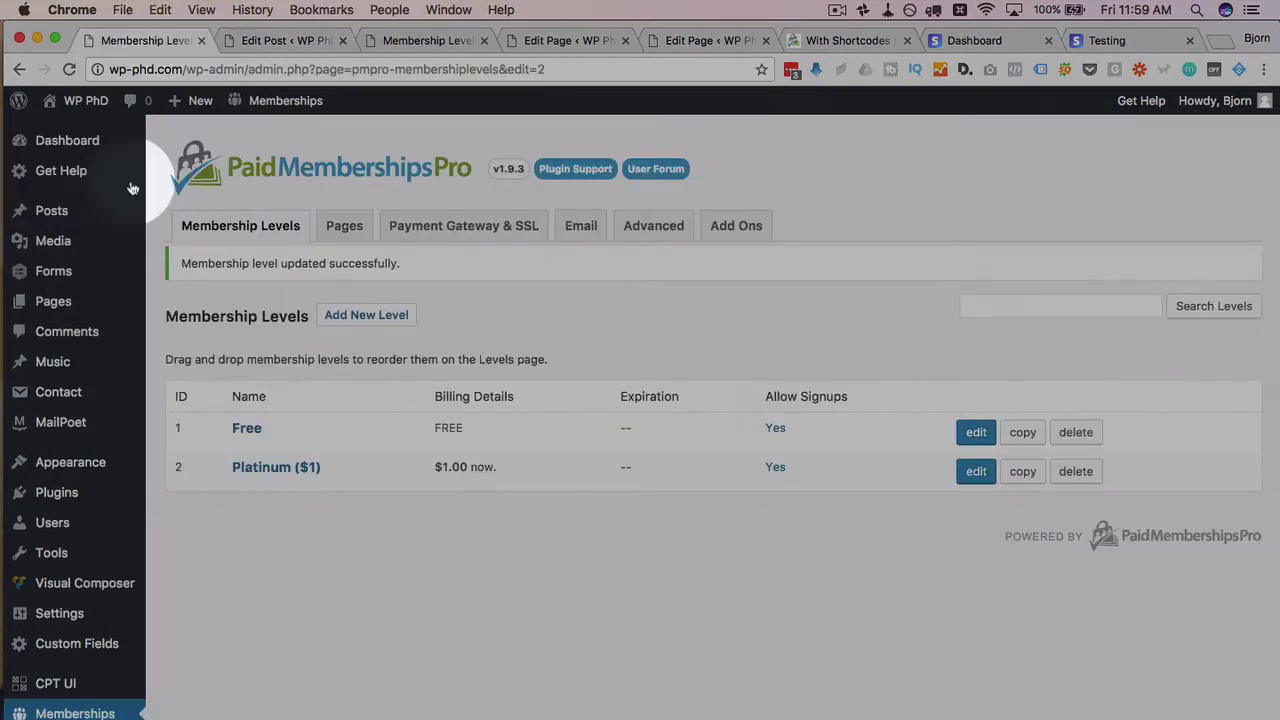
scroll(60, 540, down, 5)
click(60, 557)
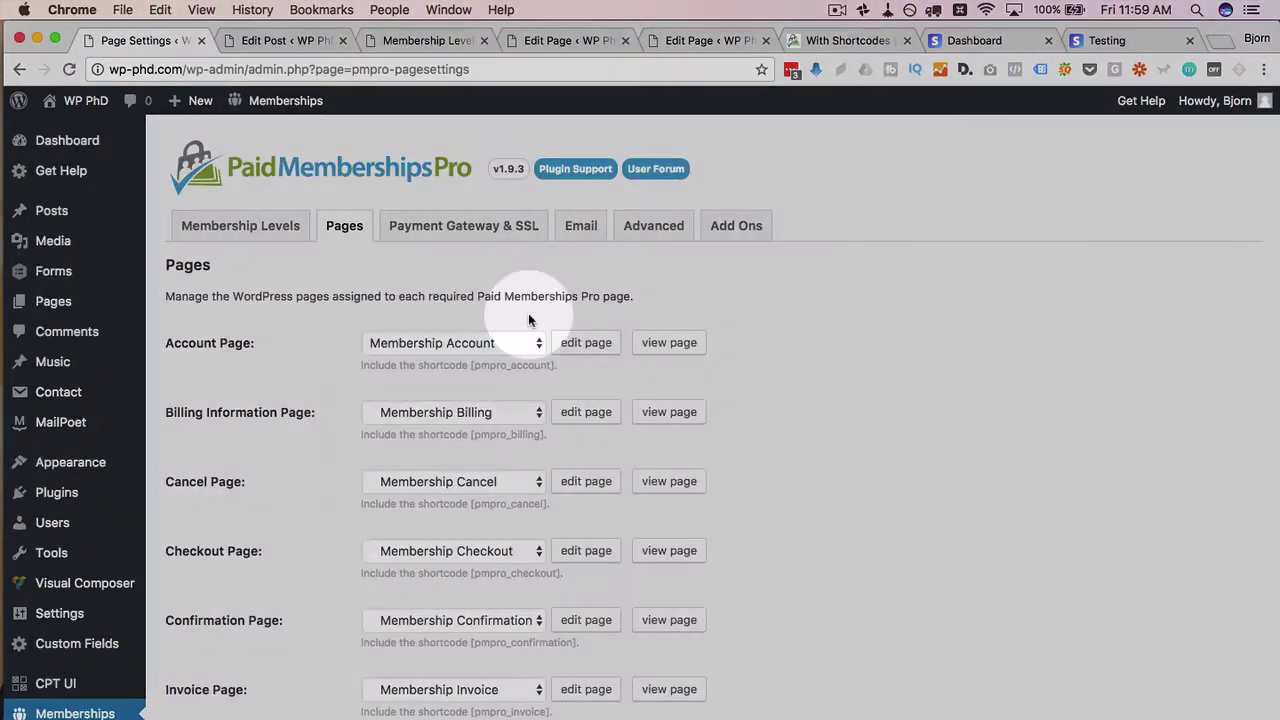
scroll(614, 250, down, 1)
click(525, 201)
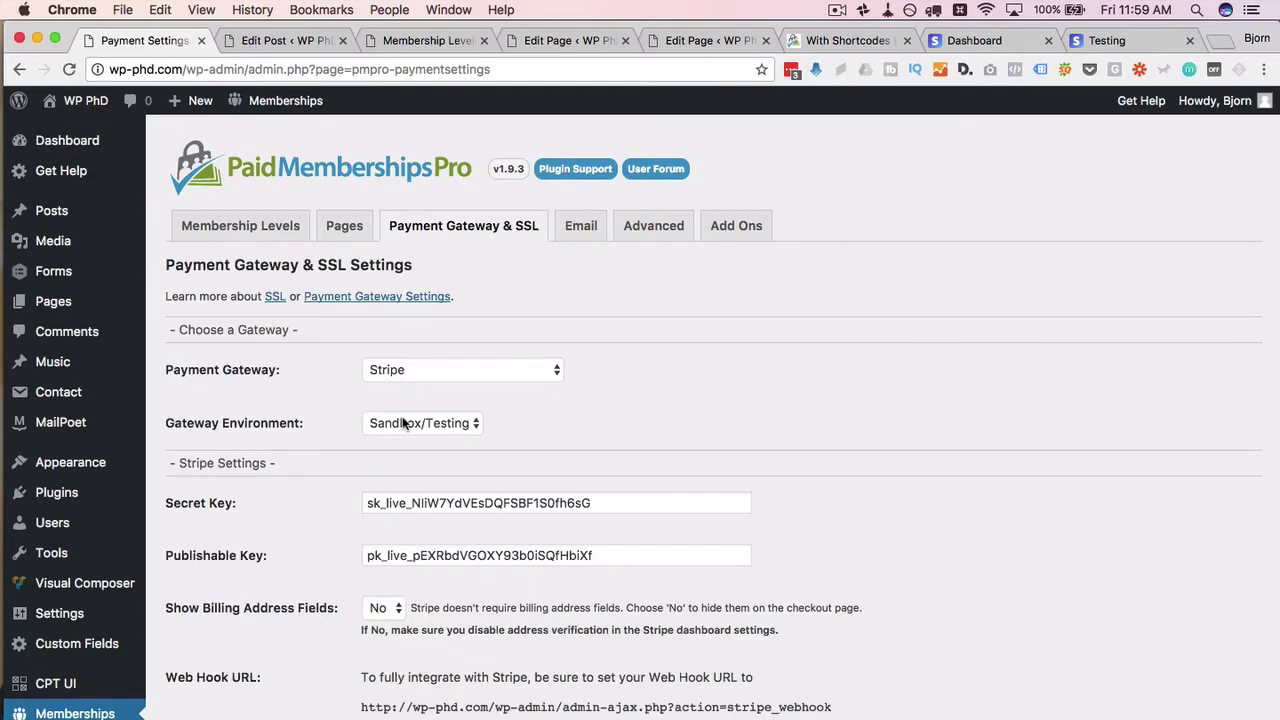
click(402, 422)
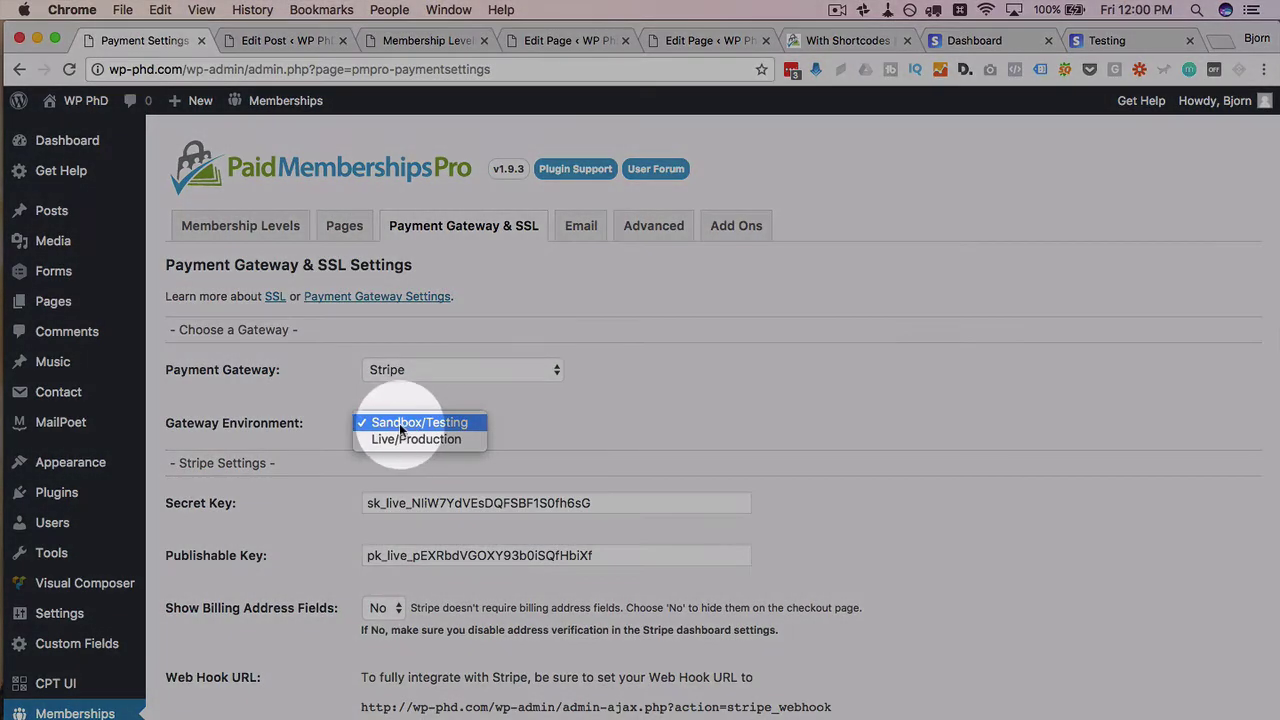
click(408, 423)
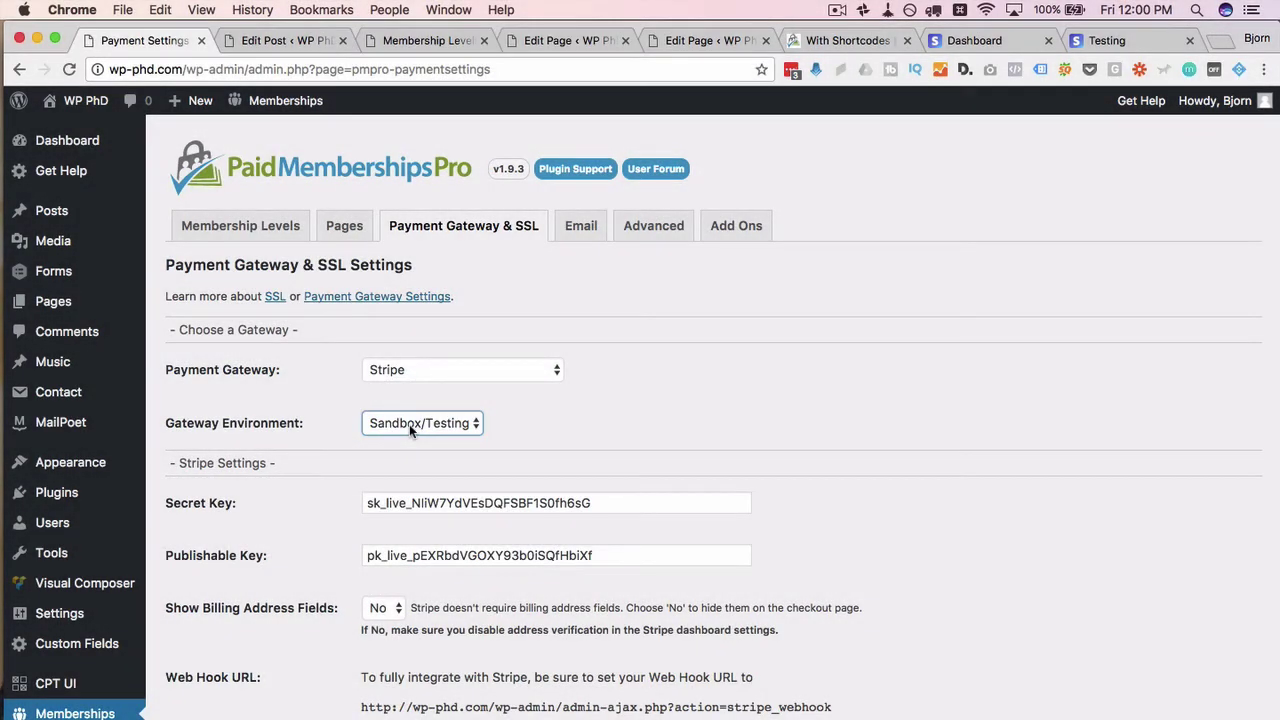
key(super+Tab)
scroll(199, 437, down, 2)
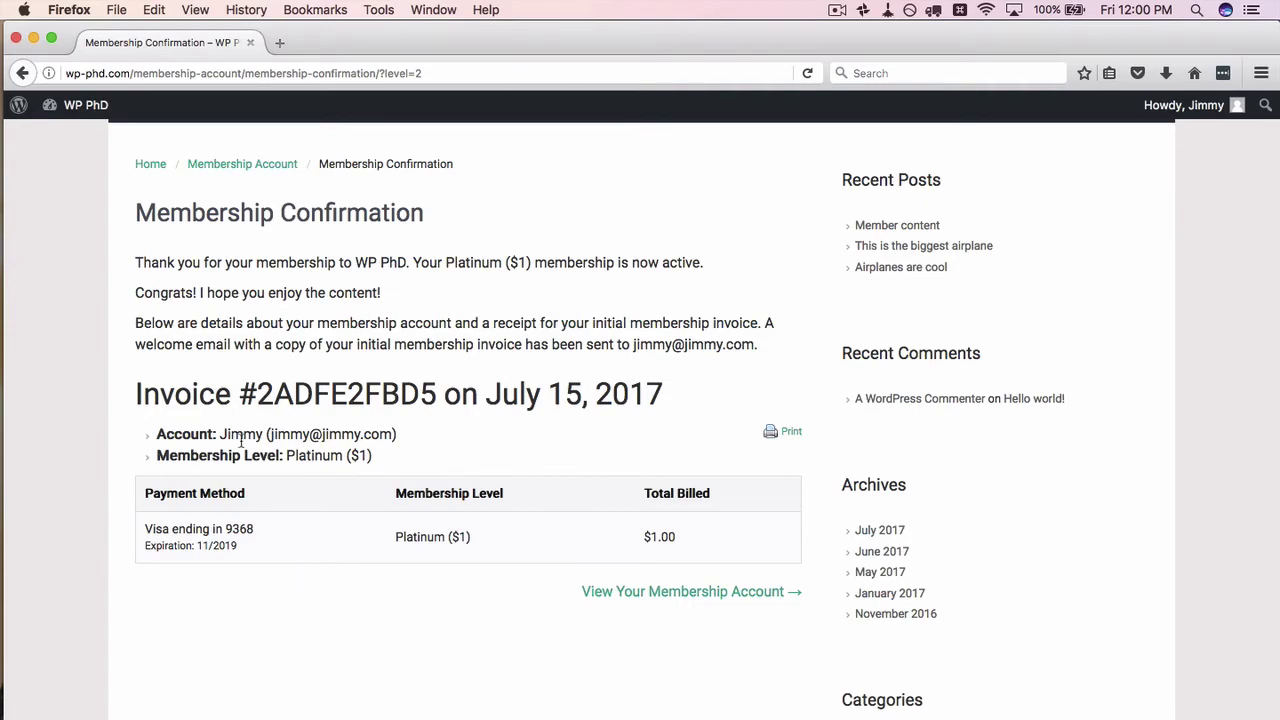
- From the membership account's Past Invoices, open the July 15, 2017 Platinum ($1) invoice
scroll(617, 537, down, 1)
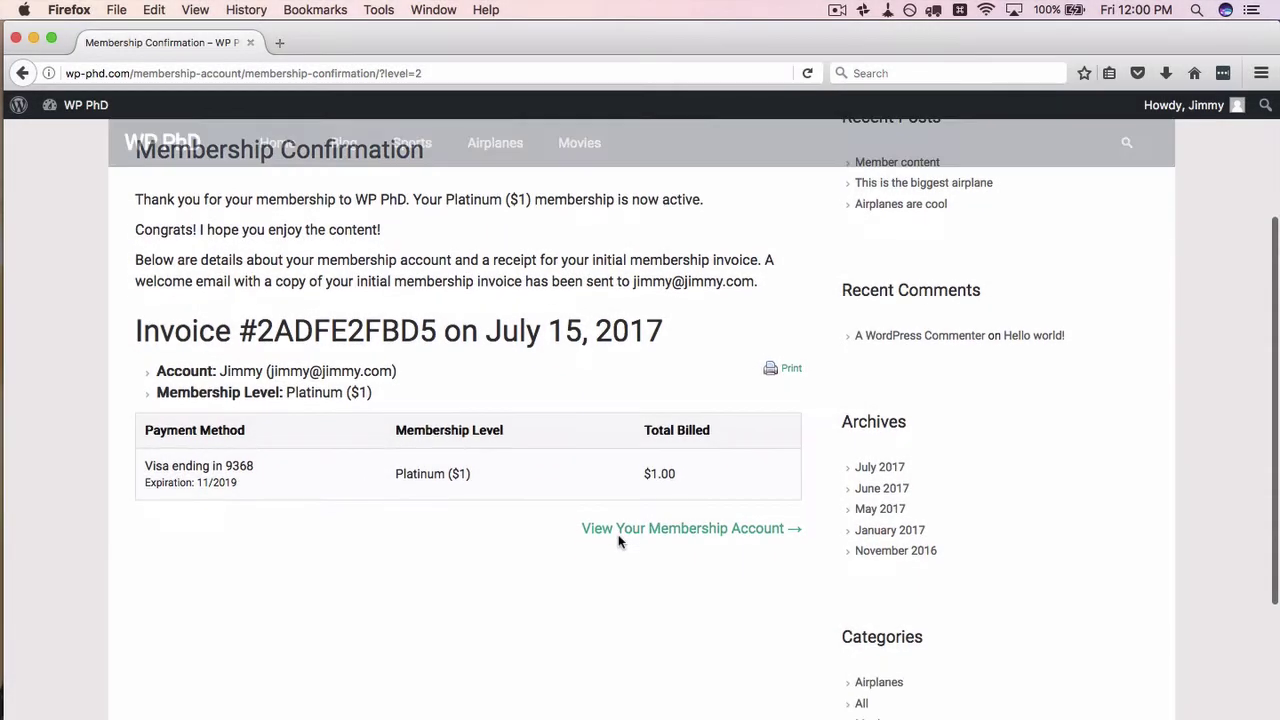
click(688, 547)
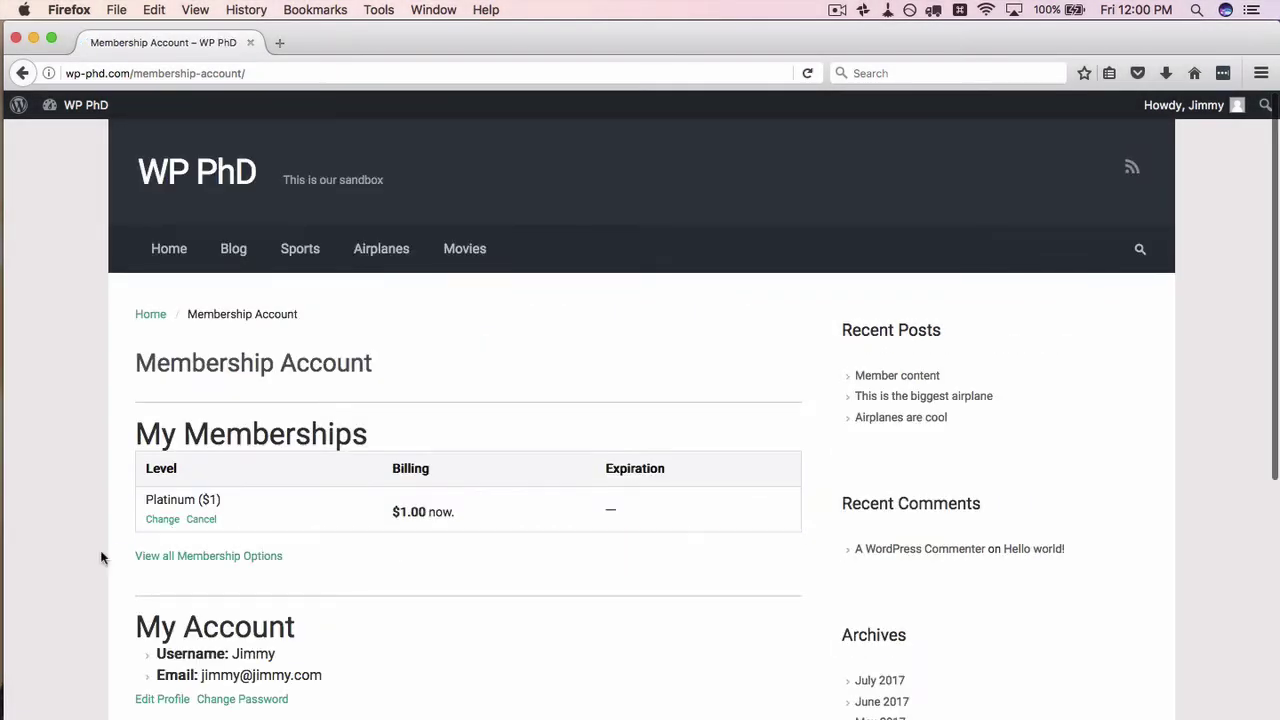
scroll(100, 557, down, 5)
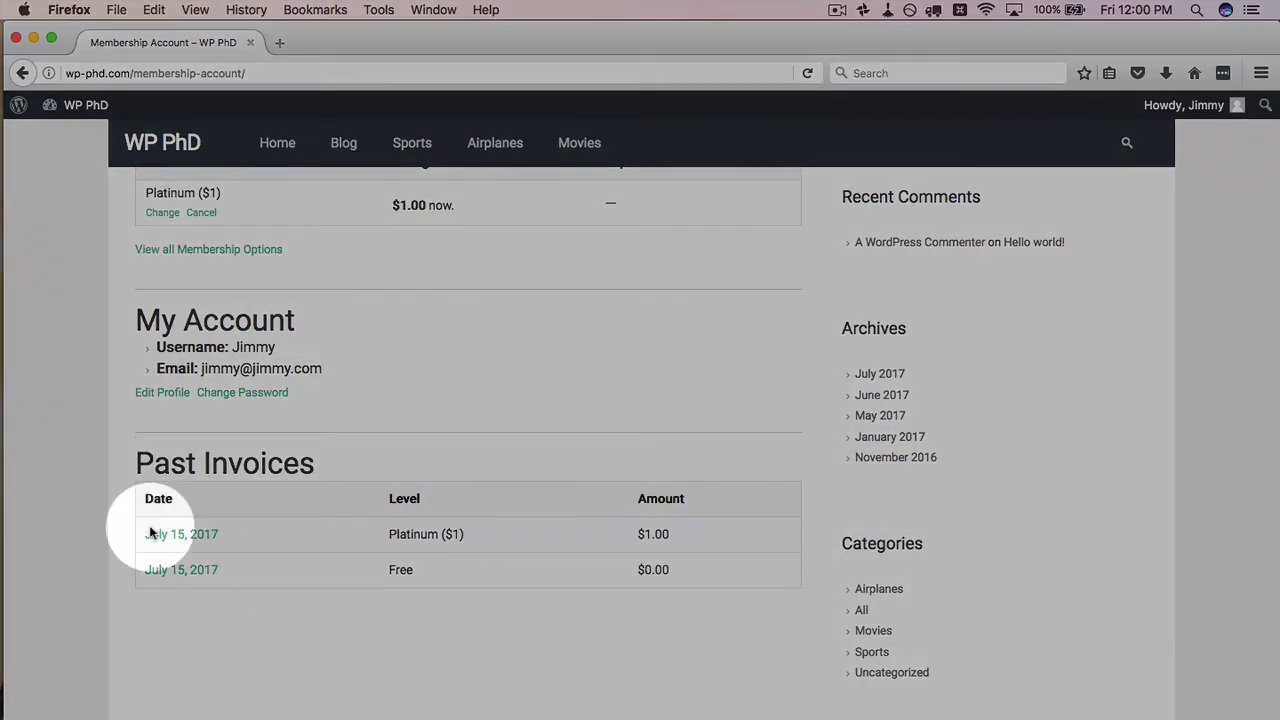
click(168, 540)
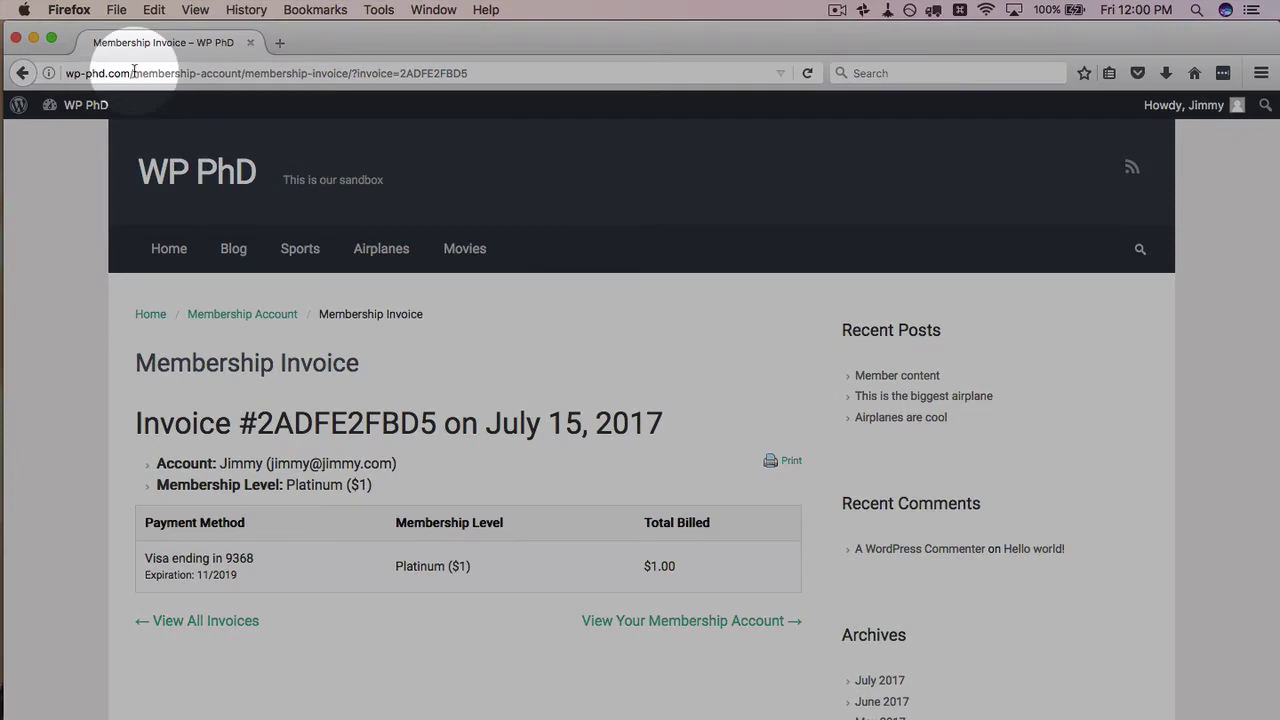
- Load the platinum-page post and highlight 'This is the awesome member content!'
drag(134, 72, 634, 72)
text(plati)
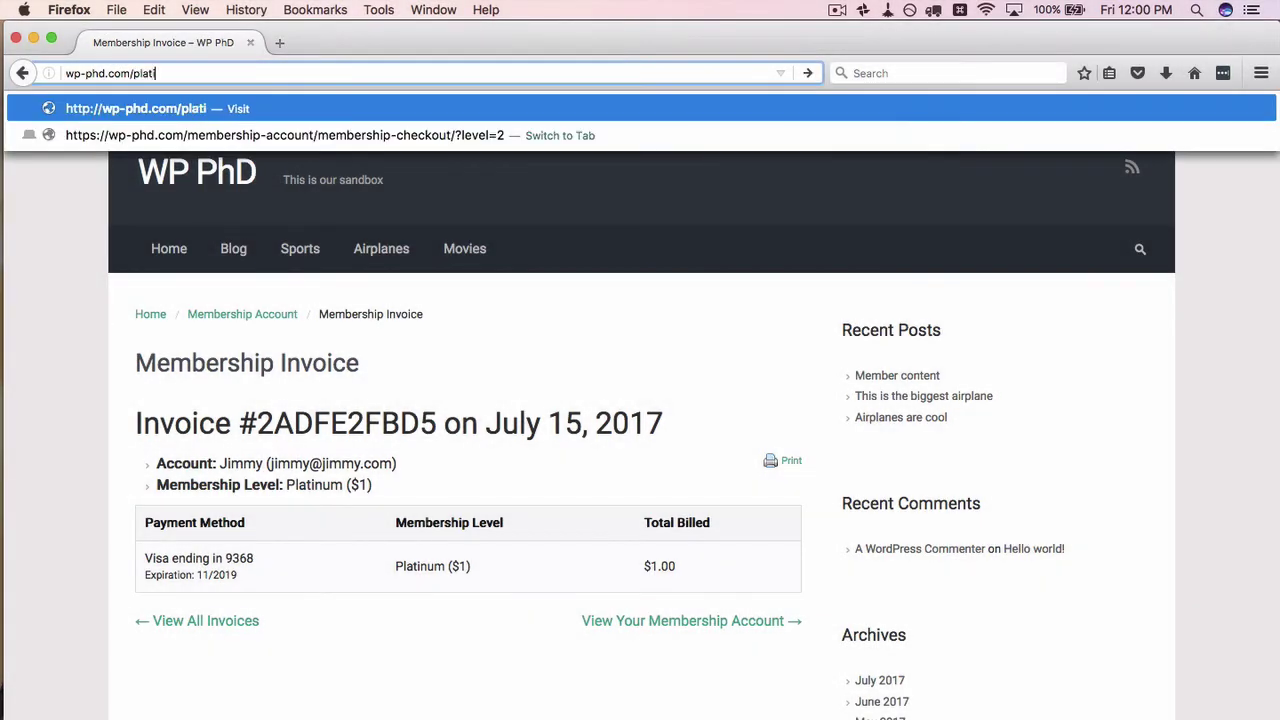
text(num-)
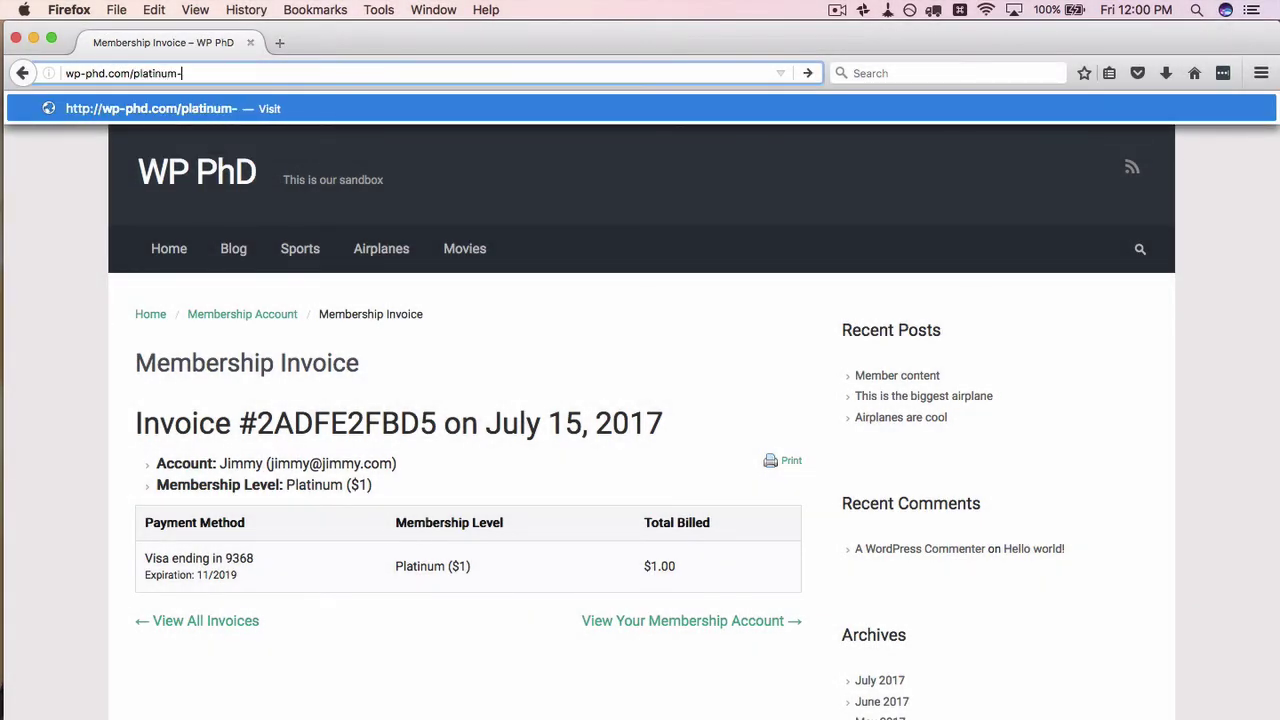
text(page)
key(Return)
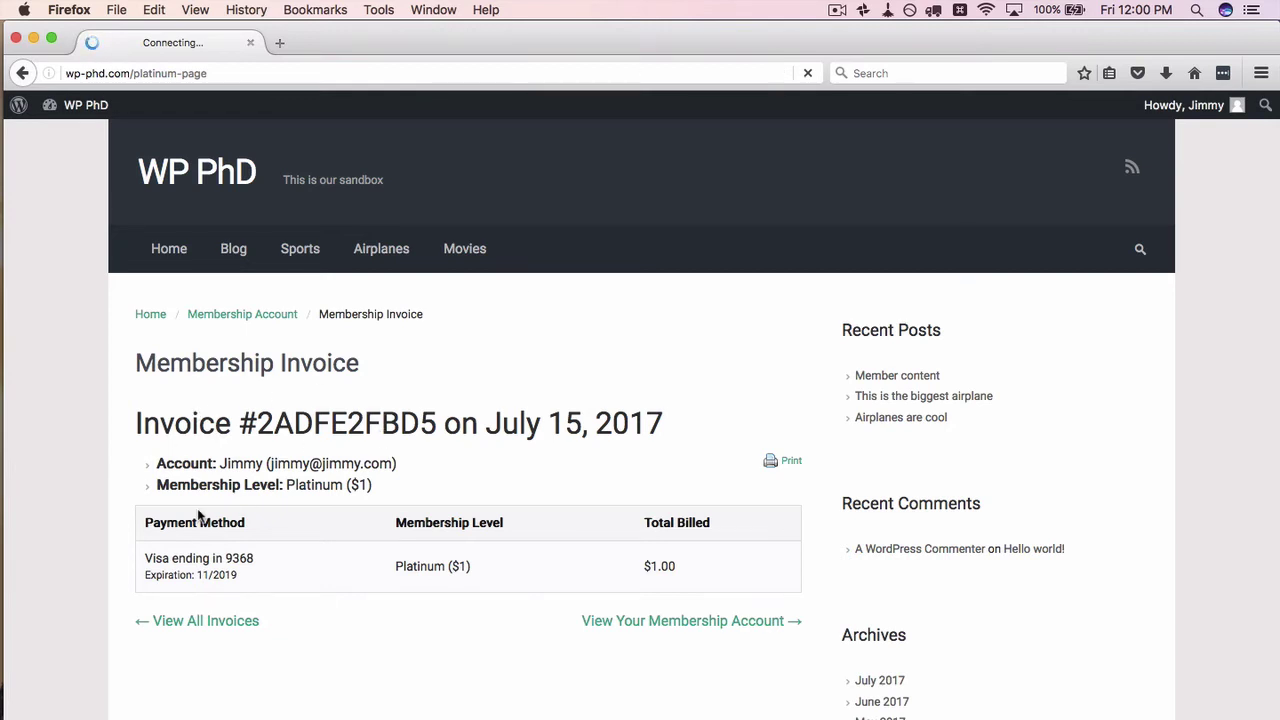
drag(135, 460, 392, 466)
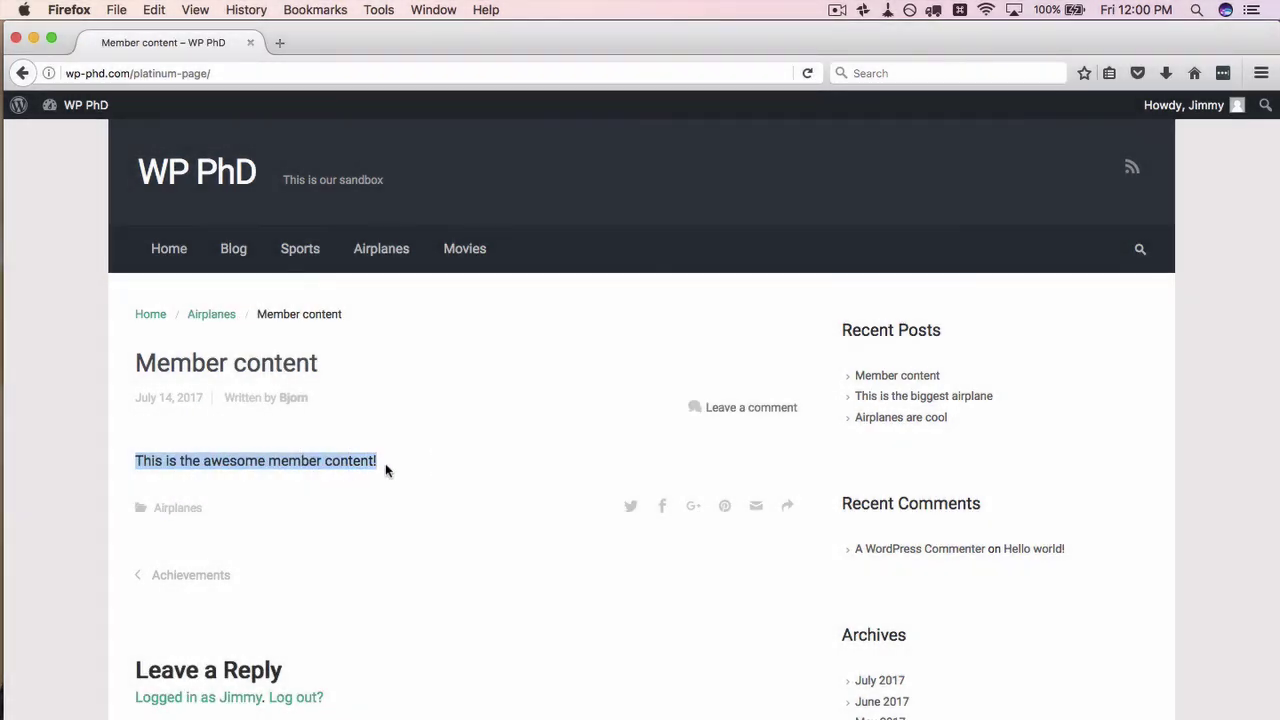
click(385, 463)
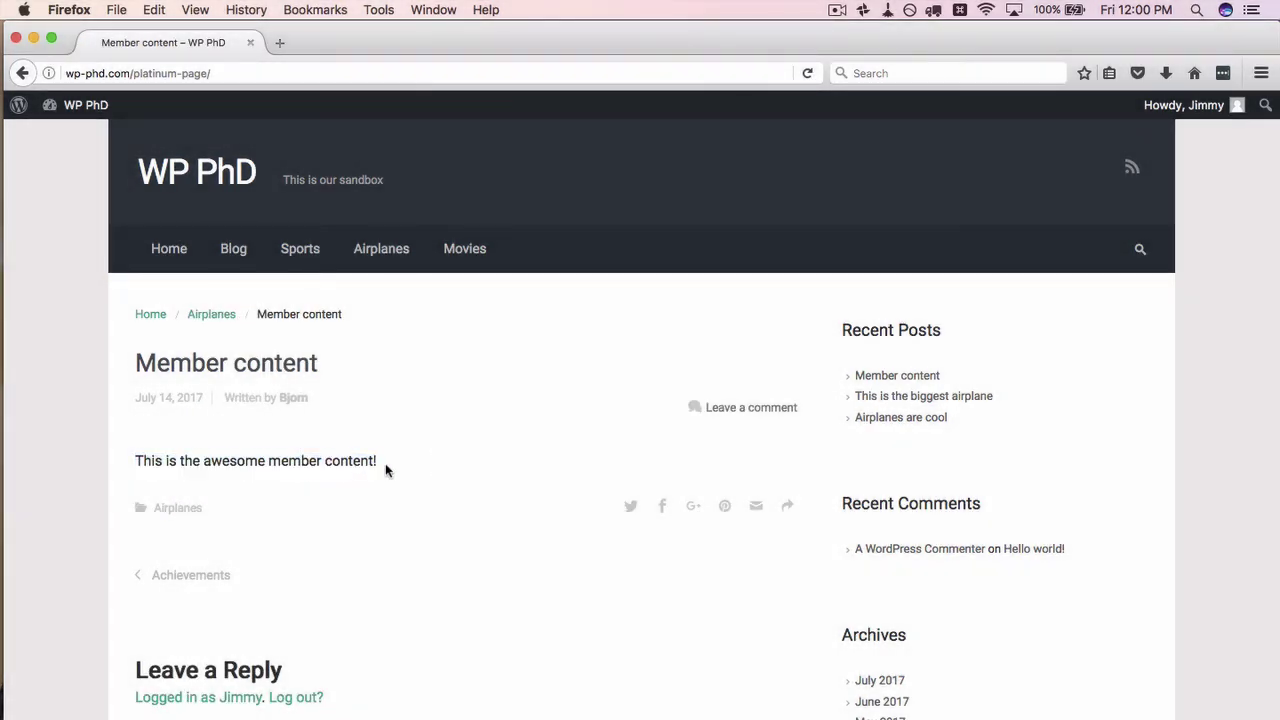